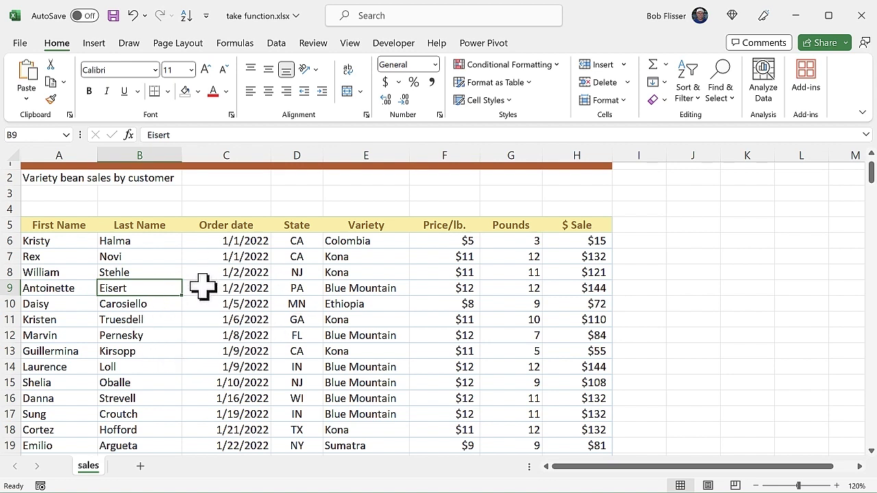
Name the entire bean sales table, including its header row, as the range "data".
{"action": "left_click", "coordinate": [203, 288]}
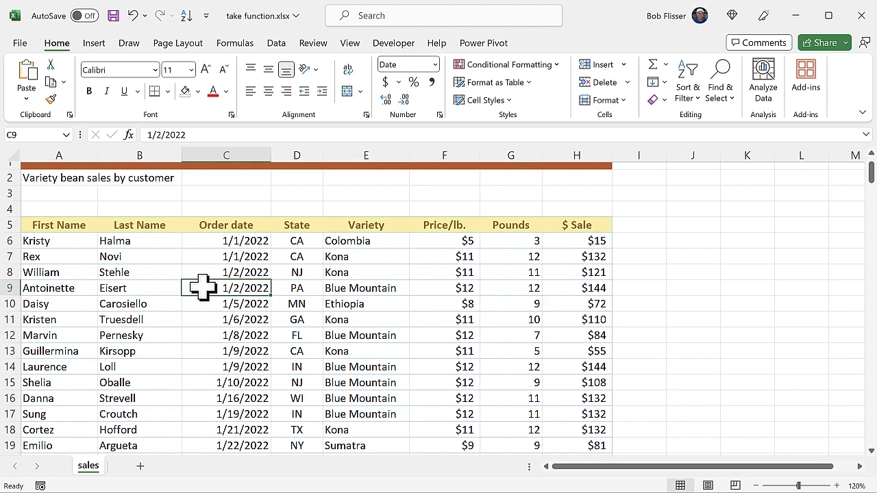
{"action": "key", "text": "ctrl+a"}
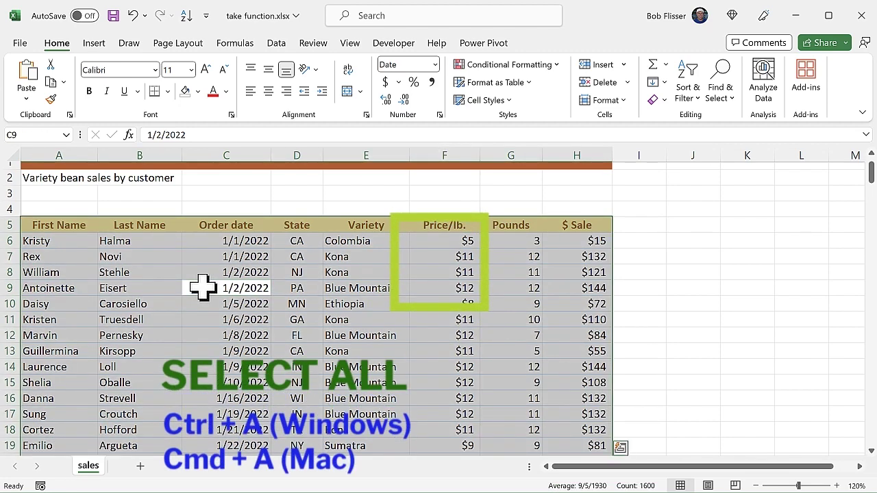
{"action": "left_click", "coordinate": [33, 133]}
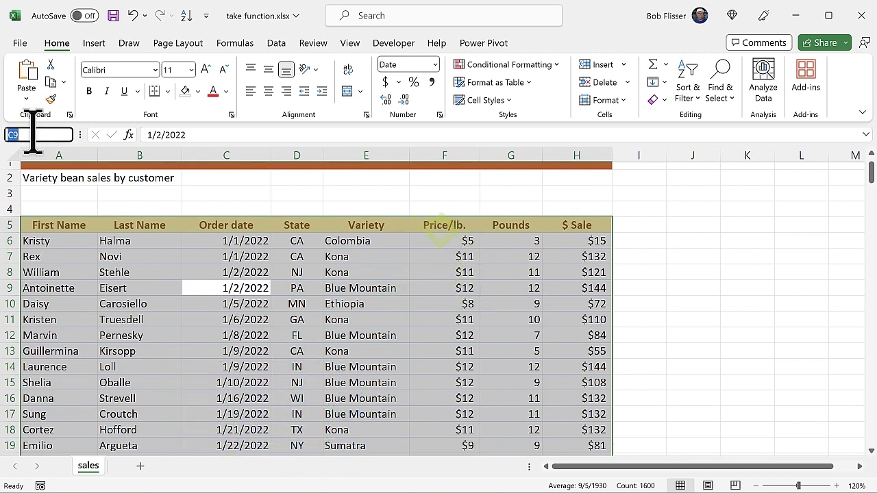
{"action": "type", "text": "data"}
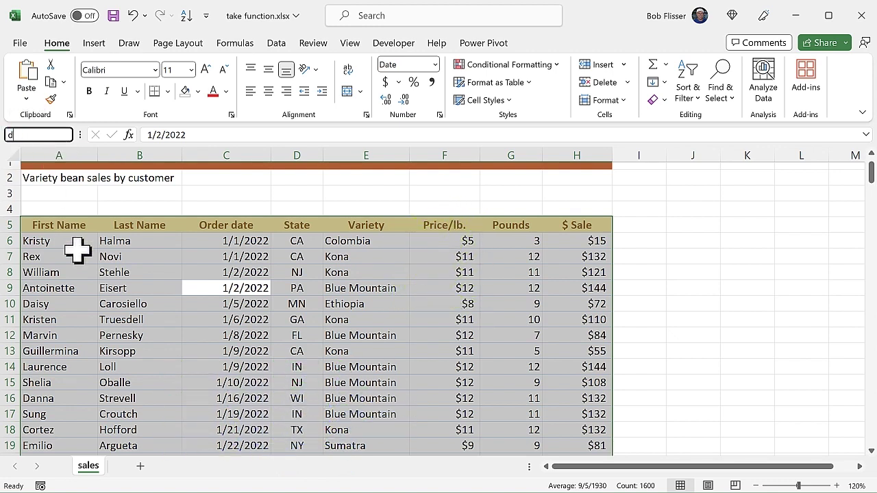
{"action": "key", "text": "Return"}
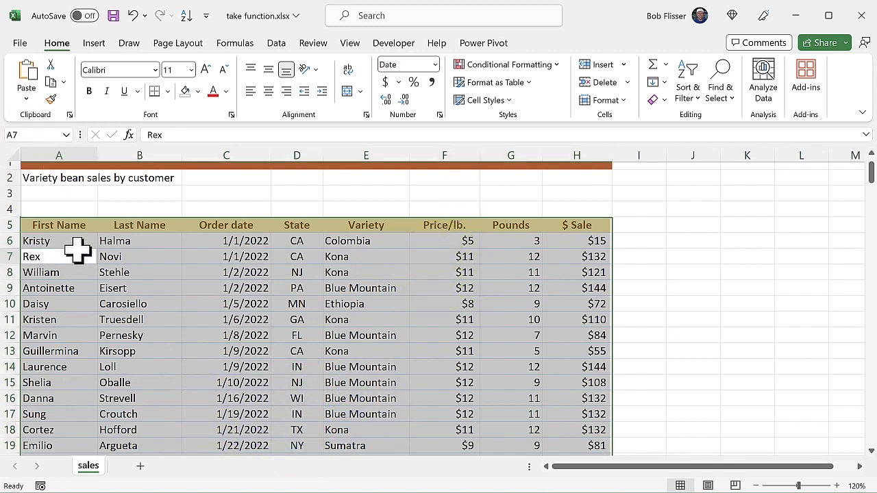
Go to the named range data to check which cells it covers.
{"action": "left_click", "coordinate": [77, 251]}
{"action": "left_click", "coordinate": [66, 135]}
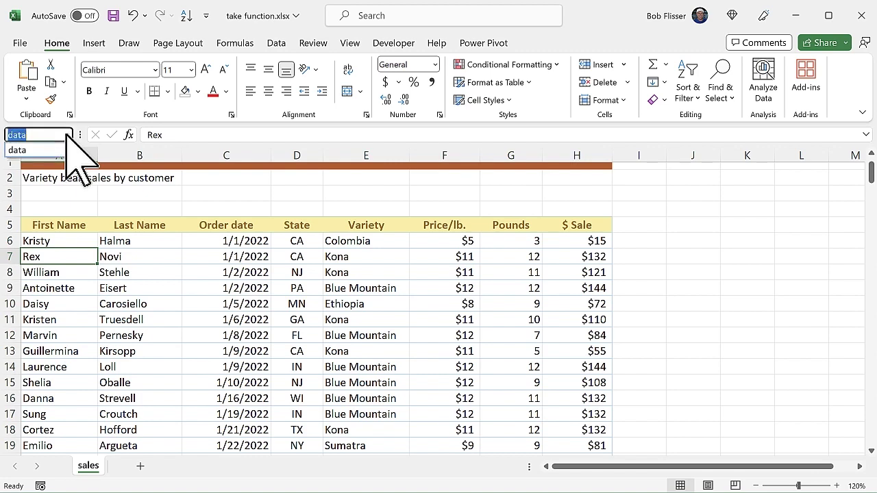
{"action": "left_click", "coordinate": [62, 149]}
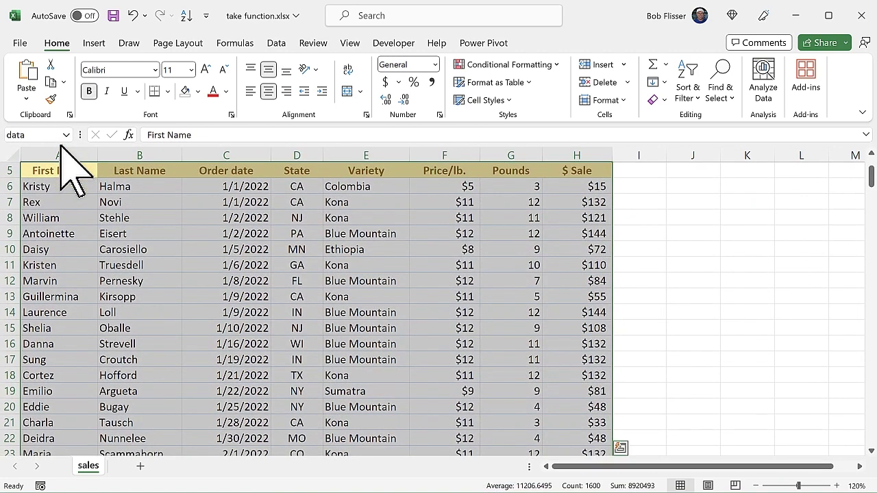
{"action": "scroll", "coordinate": [180, 233], "scroll_direction": "up", "scroll_amount": 1}
{"action": "scroll", "coordinate": [181, 233], "scroll_direction": "down", "scroll_amount": 1}
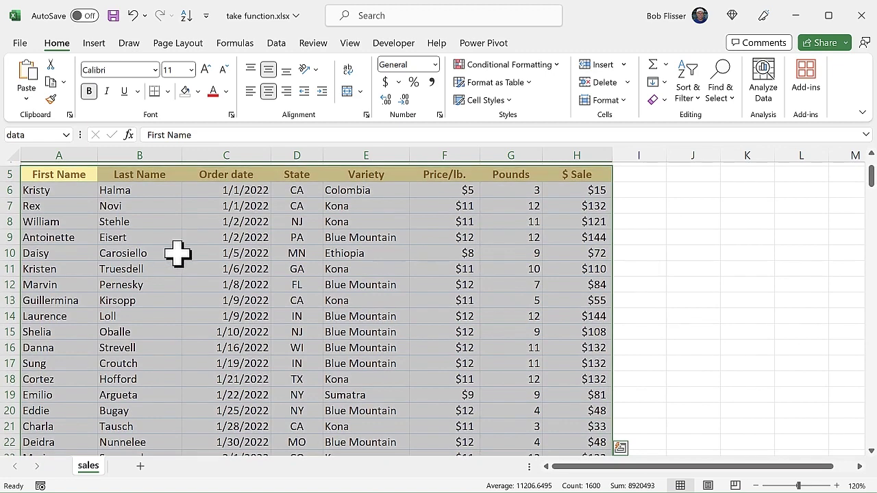
{"action": "left_click", "coordinate": [162, 273]}
Create named ranges for the full State and Variety columns, using only their top-row headers as names.
{"action": "scroll", "coordinate": [162, 273], "scroll_direction": "up", "scroll_amount": 1}
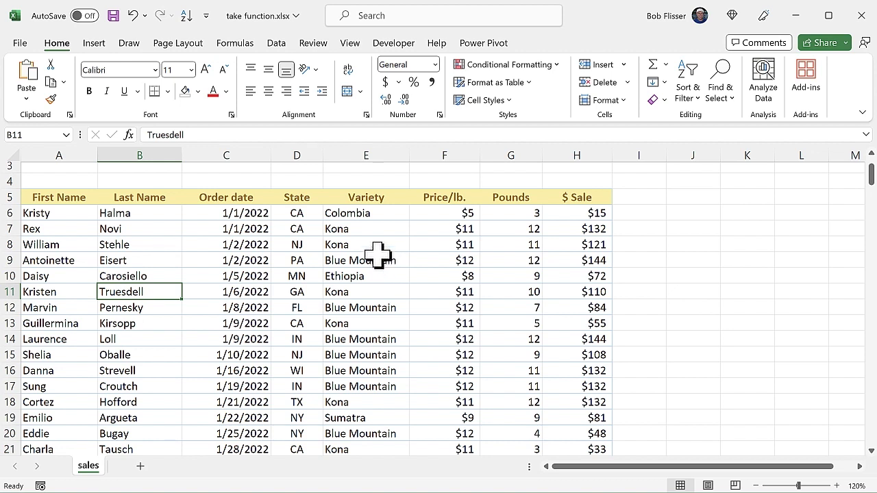
{"action": "left_click_drag", "start_coordinate": [303, 197], "coordinate": [344, 198]}
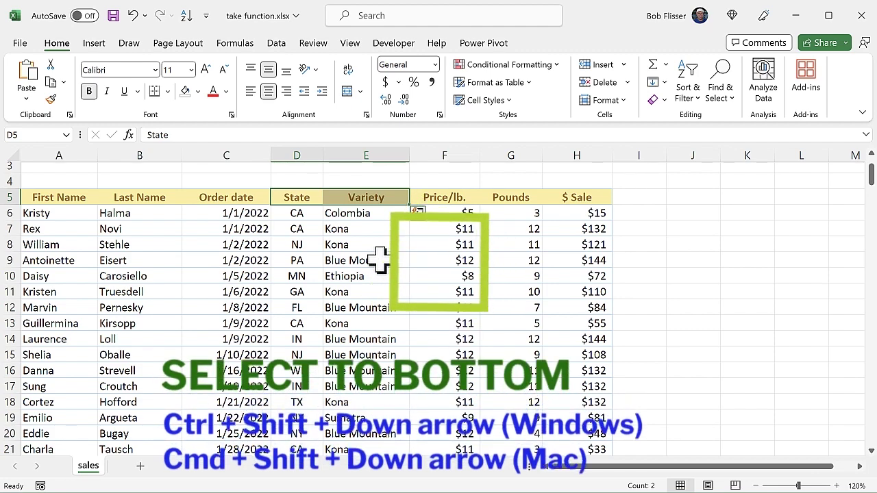
{"action": "key", "text": "ctrl+shift+Down"}
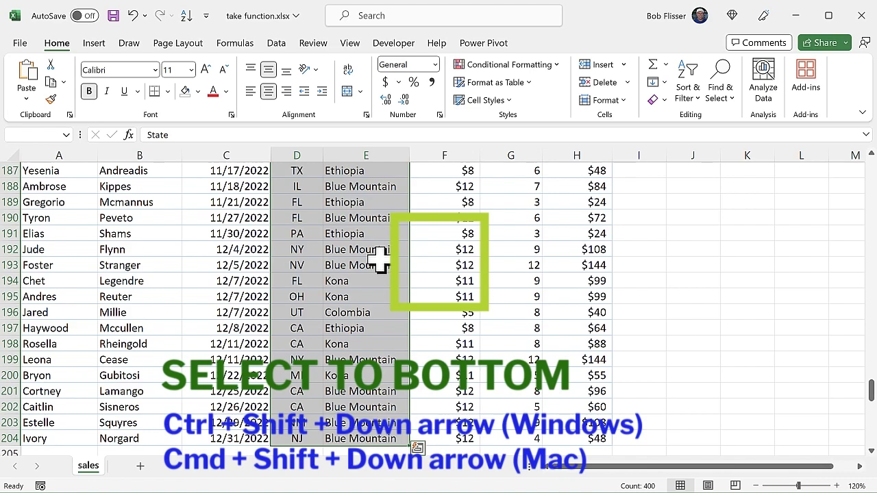
{"action": "left_click", "coordinate": [240, 44]}
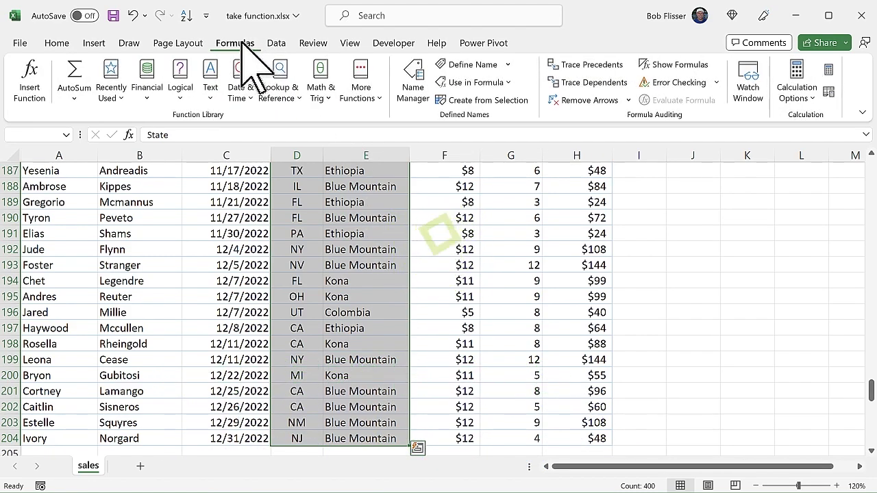
{"action": "left_click", "coordinate": [488, 100]}
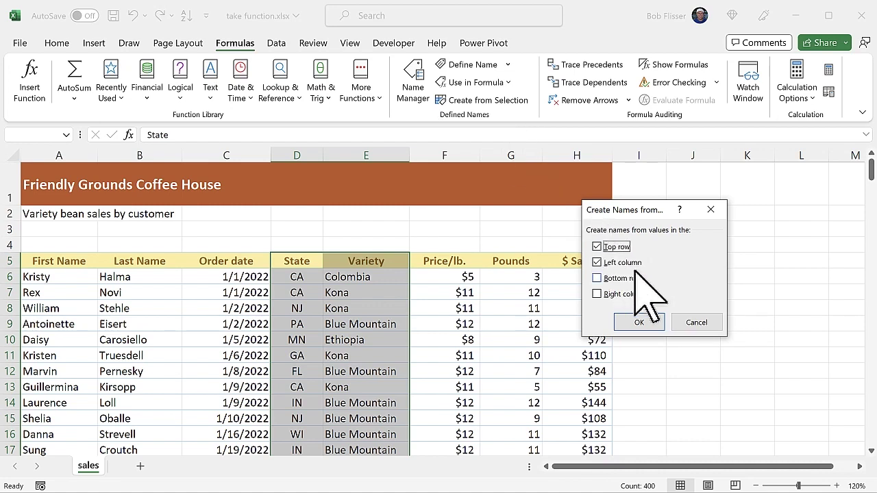
{"action": "left_click", "coordinate": [597, 263]}
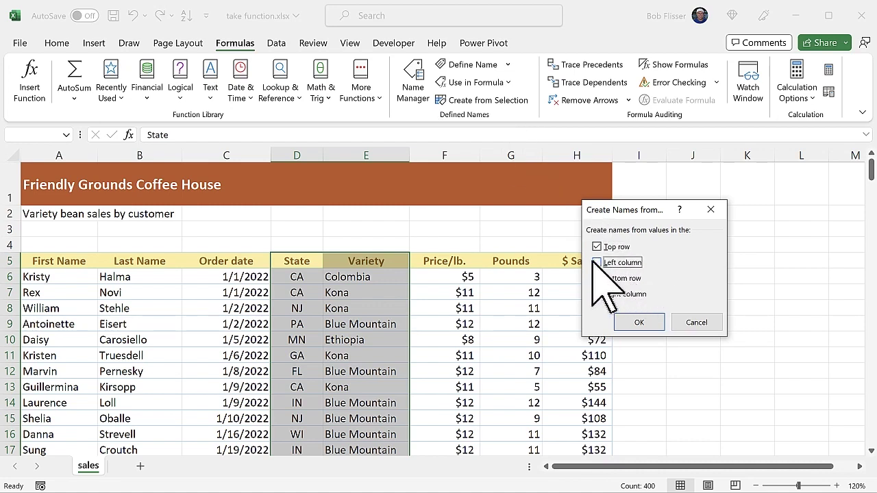
{"action": "left_click", "coordinate": [640, 322]}
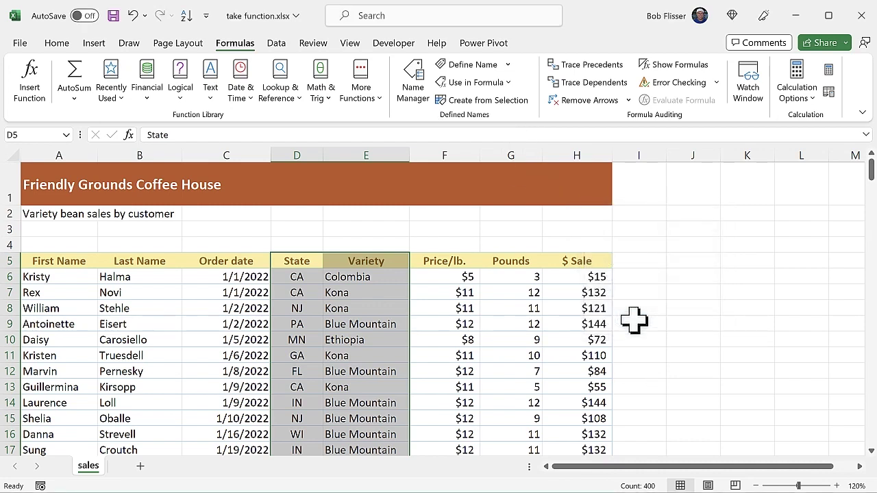
{"action": "left_click", "coordinate": [356, 335]}
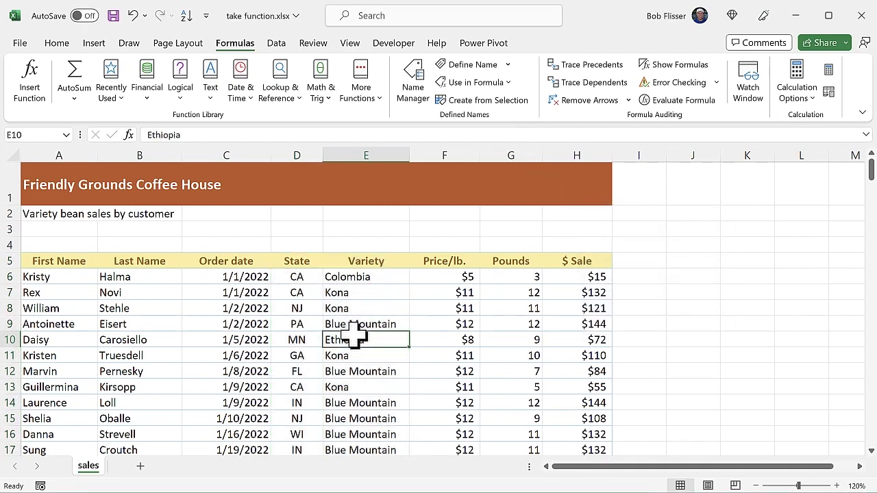
Review the names available for formulas and go to the State and Variety ranges to check their extents.
{"action": "left_click", "coordinate": [507, 82]}
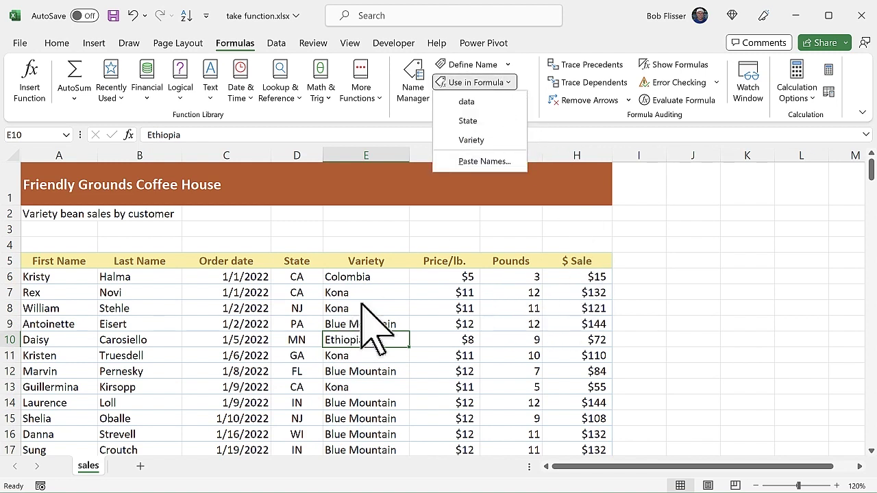
{"action": "left_click", "coordinate": [257, 349]}
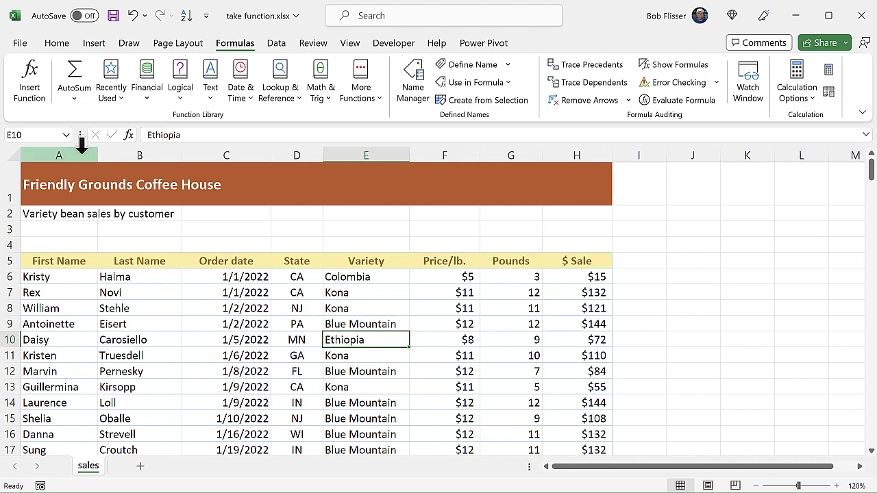
{"action": "left_click", "coordinate": [67, 135]}
{"action": "key", "text": "Down"}
{"action": "key", "text": "Down"}
{"action": "key", "text": "Return"}
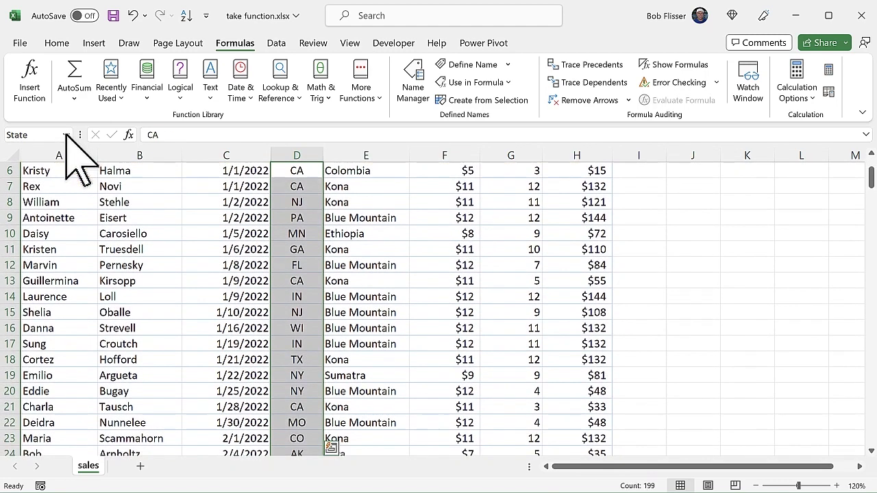
{"action": "scroll", "coordinate": [98, 198], "scroll_direction": "up", "scroll_amount": 2}
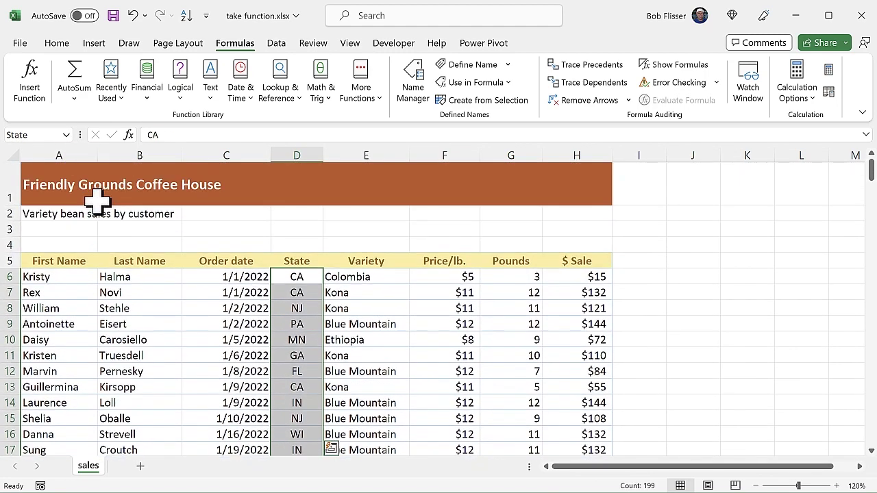
{"action": "left_click", "coordinate": [66, 135]}
{"action": "key", "text": "Down"}
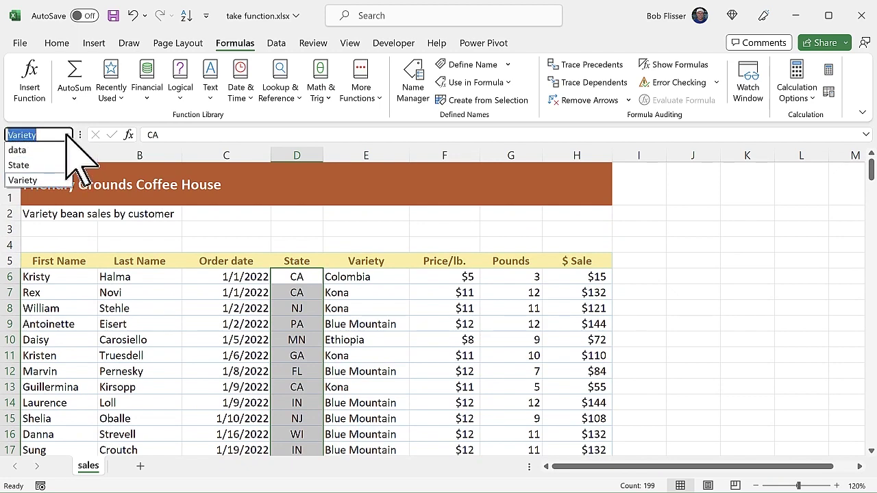
{"action": "key", "text": "Return"}
{"action": "left_click", "coordinate": [228, 312]}
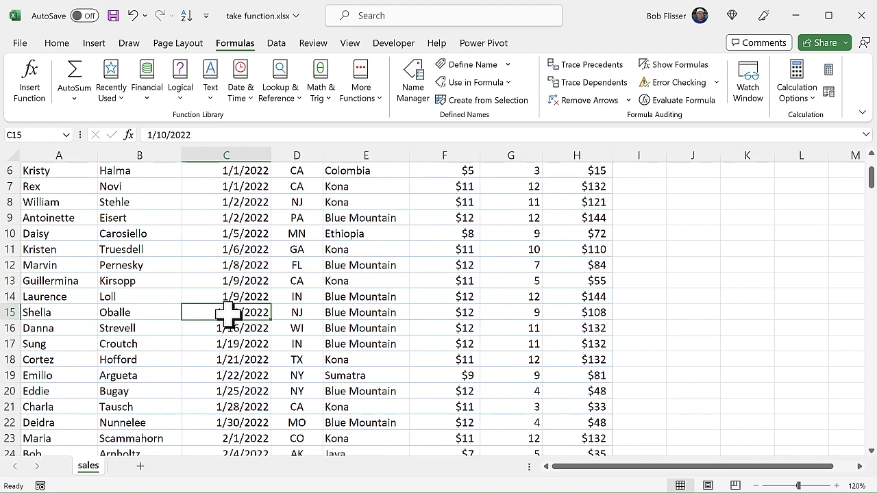
Enter =TAKE(data,5) in cell A207 below the sales table to return the first five rows.
{"action": "scroll", "coordinate": [205, 312], "scroll_direction": "down", "scroll_amount": 1}
{"action": "left_click", "coordinate": [50, 317]}
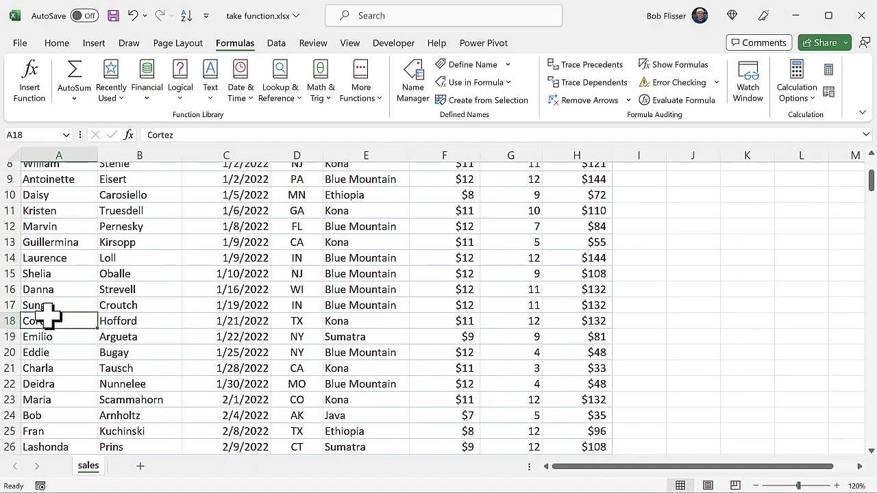
{"action": "key", "text": "ctrl+Down"}
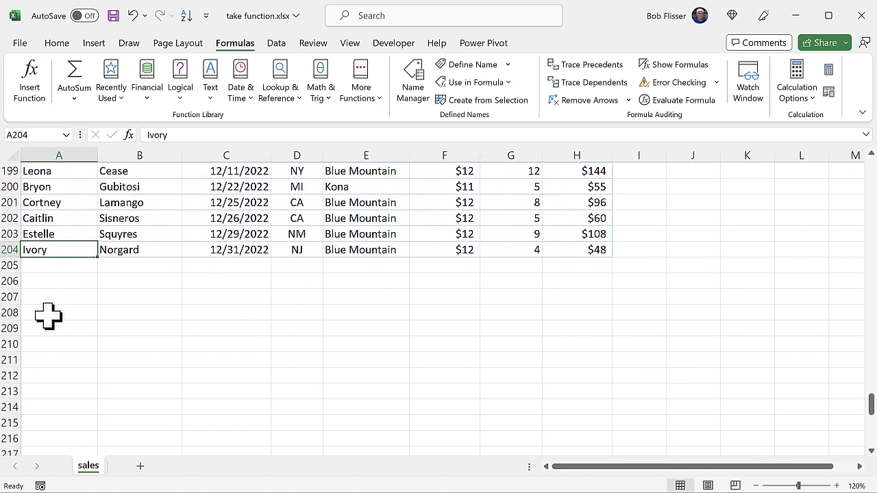
{"action": "left_click", "coordinate": [56, 296]}
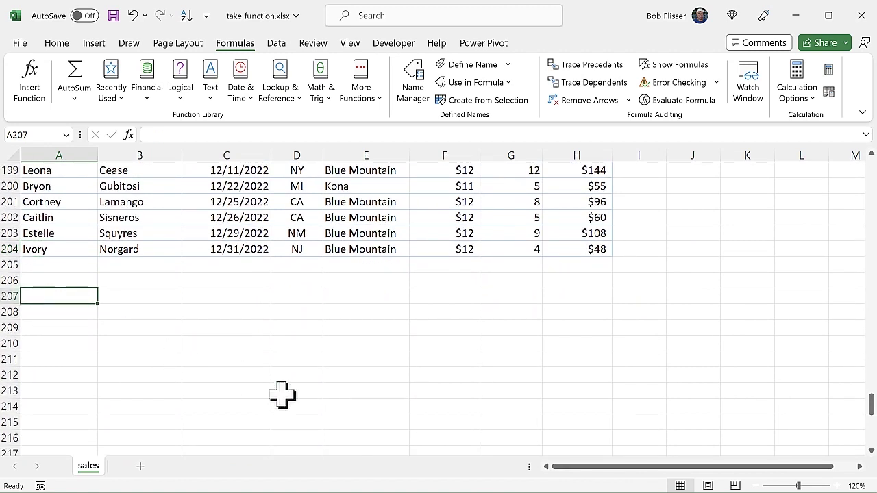
{"action": "type", "text": "="}
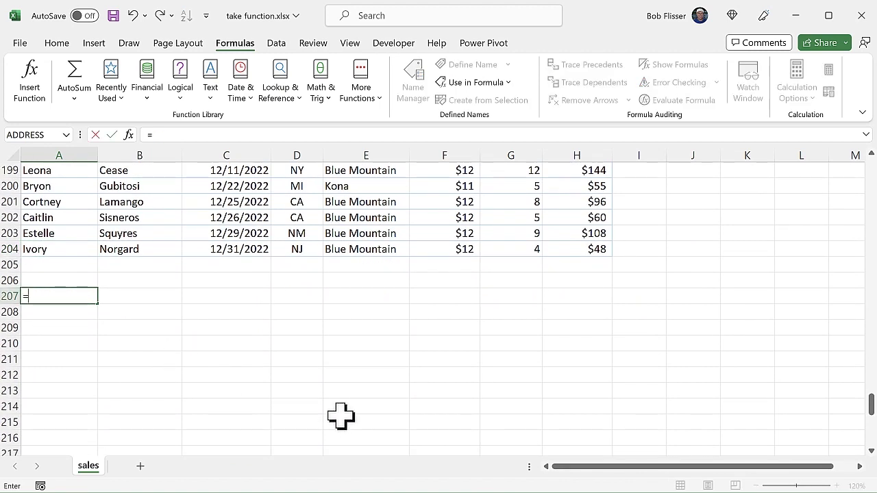
{"action": "type", "text": "take("}
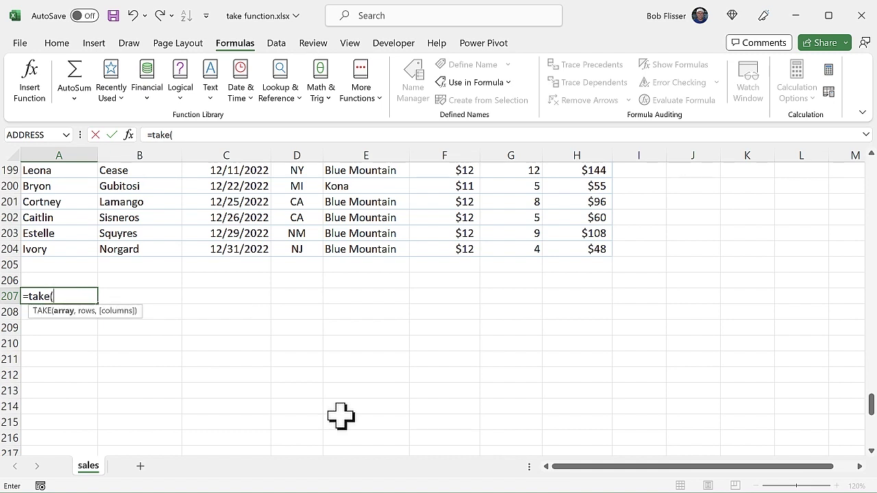
{"action": "type", "text": "d"}
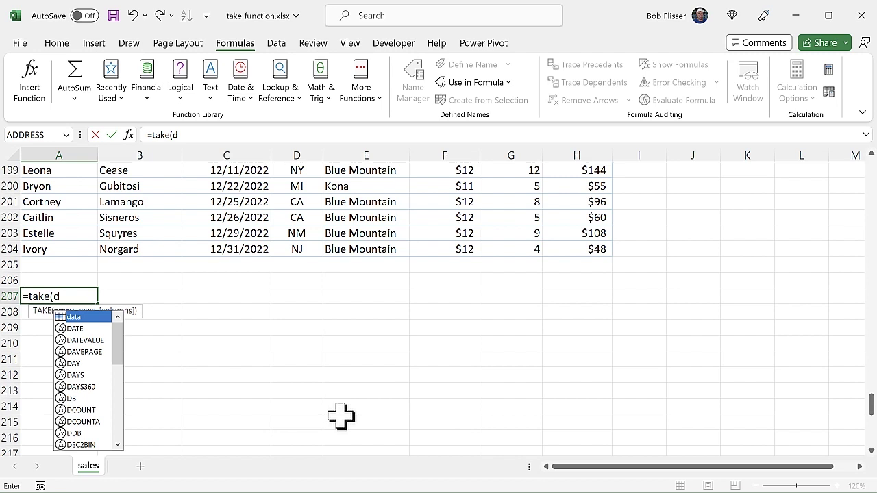
{"action": "key", "text": "Tab"}
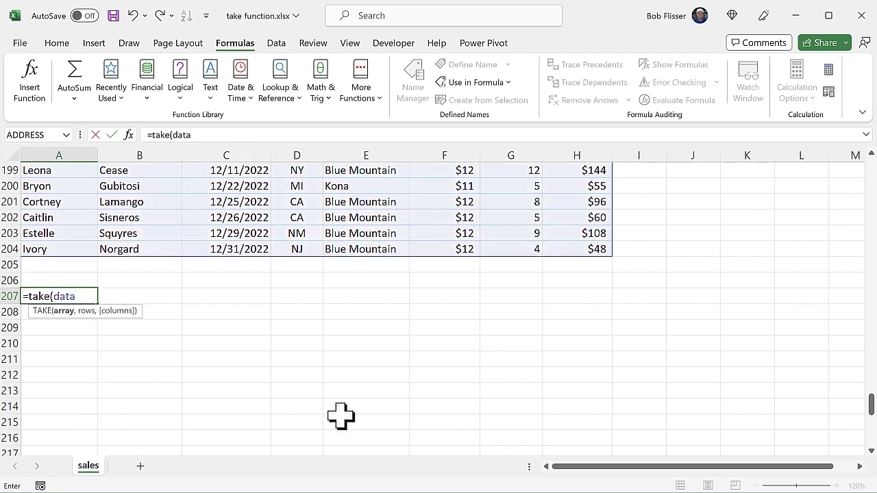
{"action": "type", "text": ",5"}
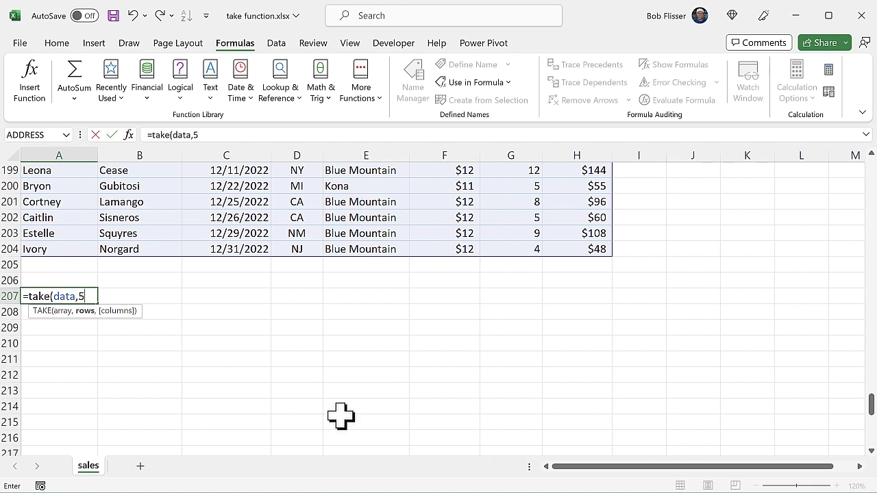
{"action": "type", "text": ")"}
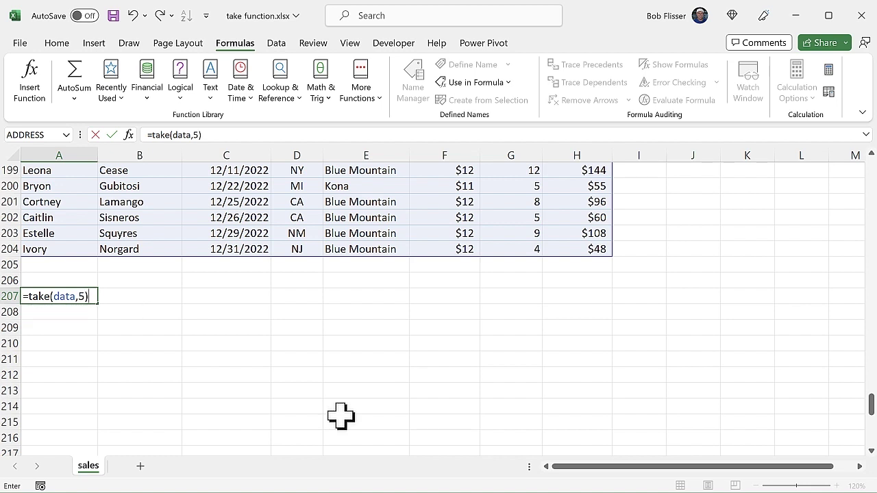
{"action": "key", "text": "Return"}
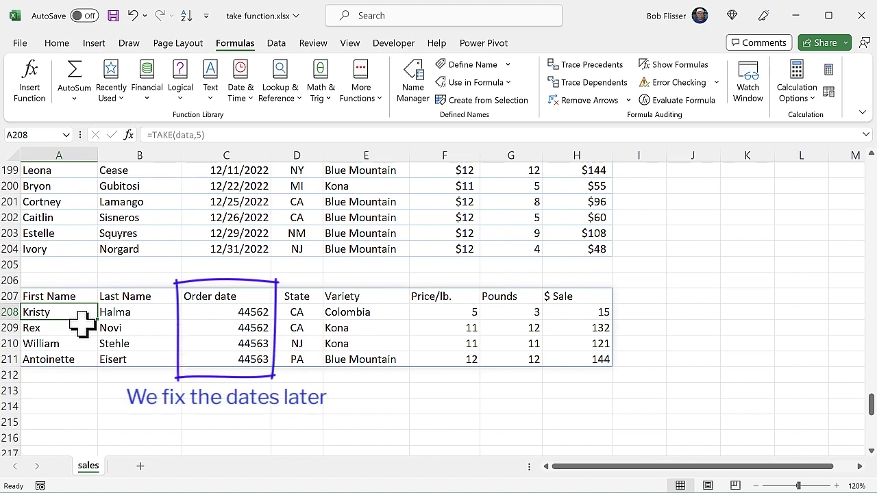
Compare the formula in A207 with the one shown for the spilled cell B209.
{"action": "left_click", "coordinate": [64, 295]}
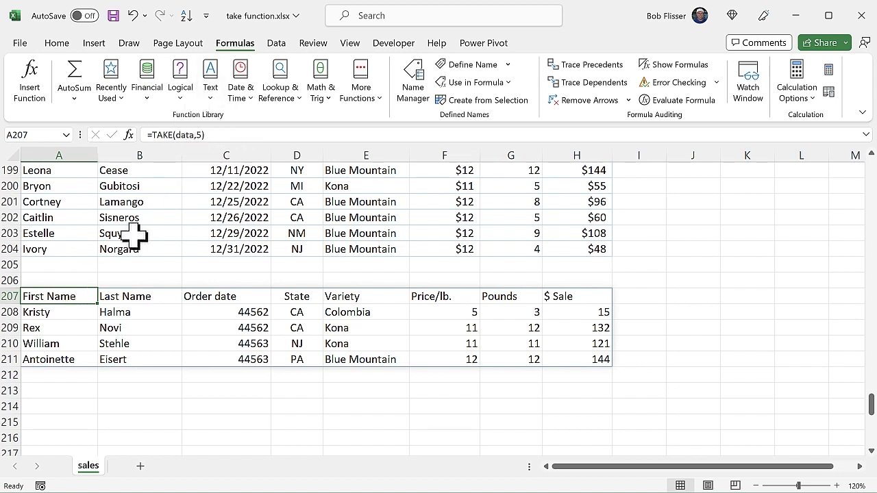
{"action": "left_click", "coordinate": [166, 327]}
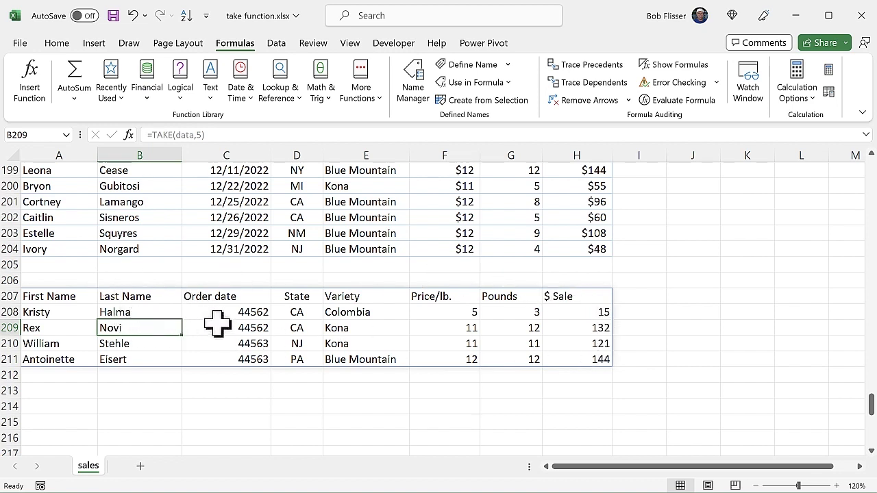
{"action": "left_click", "coordinate": [63, 297]}
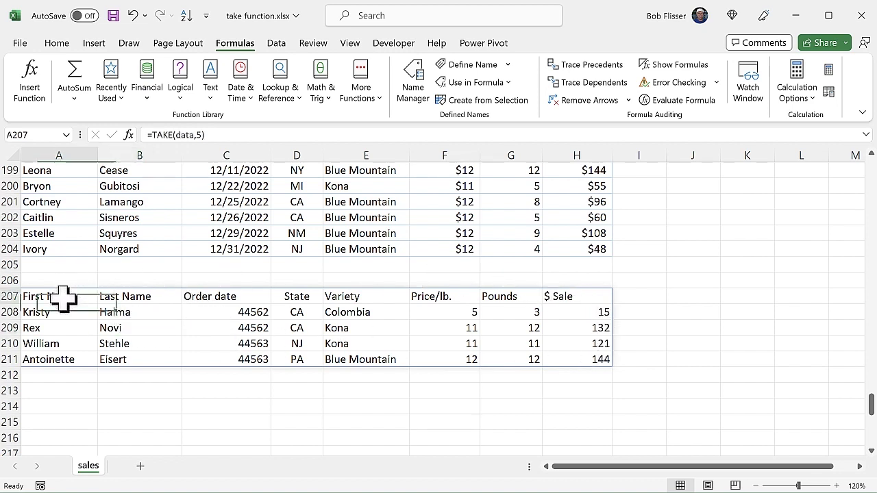
Clear the TAKE formula from cell A207 and return to the header row of the sales data.
{"action": "key", "text": "Delete"}
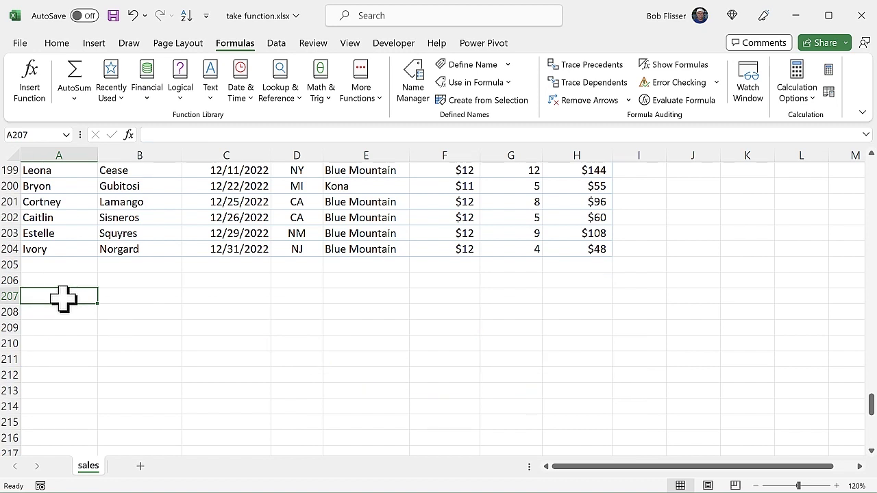
{"action": "key", "text": "ctrl+Up"}
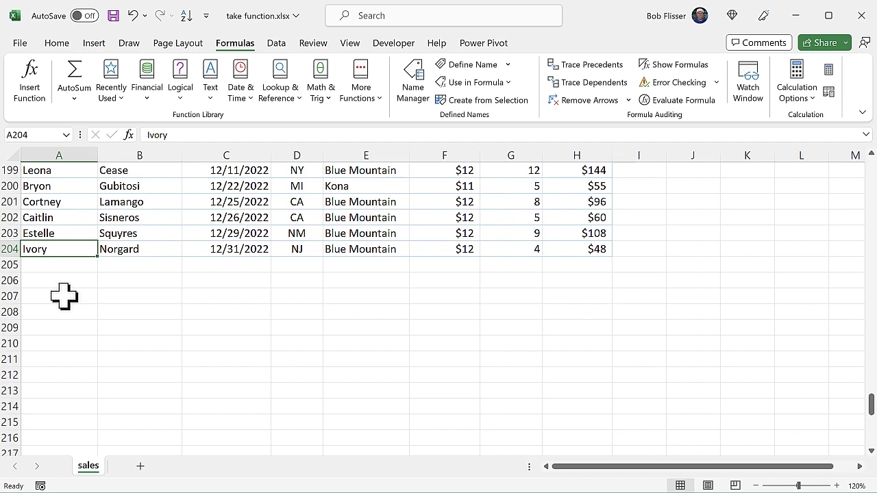
{"action": "key", "text": "ctrl+Up"}
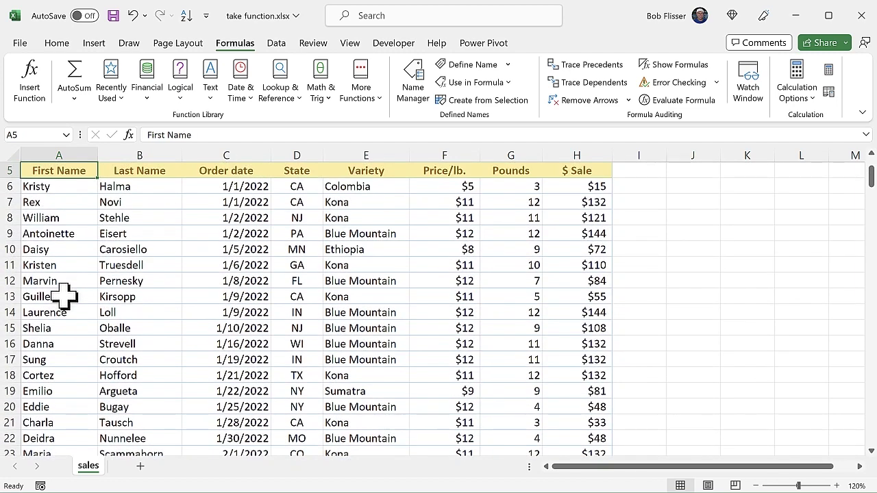
{"action": "scroll", "coordinate": [63, 296], "scroll_direction": "up", "scroll_amount": 2}
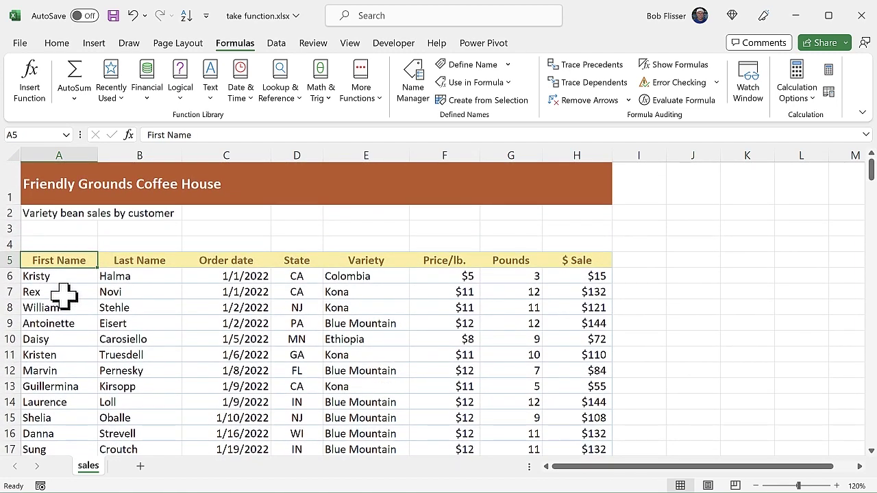
Format the sales data in A5:H204 as a table with headers, using a blue Medium table style.
{"action": "left_click", "coordinate": [57, 41]}
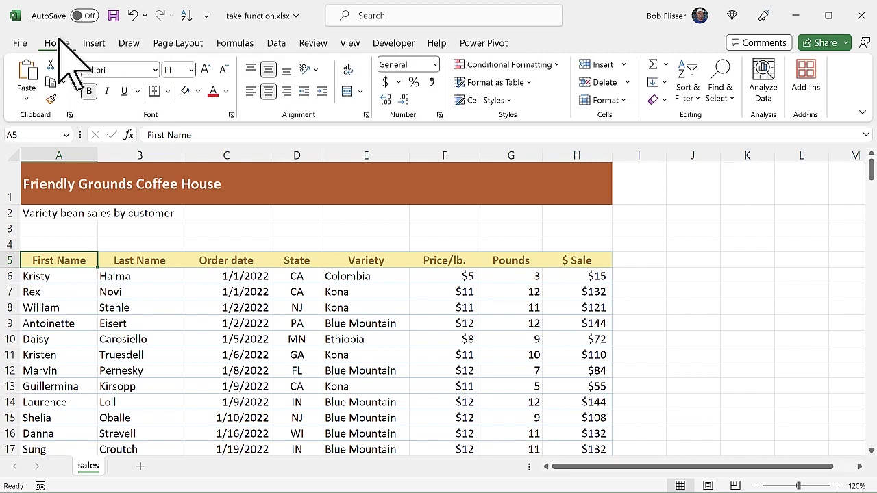
{"action": "left_click", "coordinate": [528, 83]}
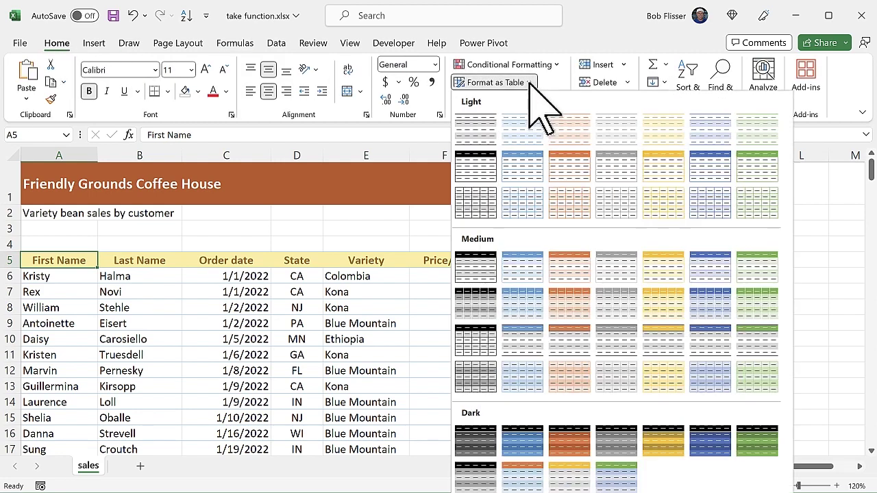
{"action": "left_click", "coordinate": [522, 261]}
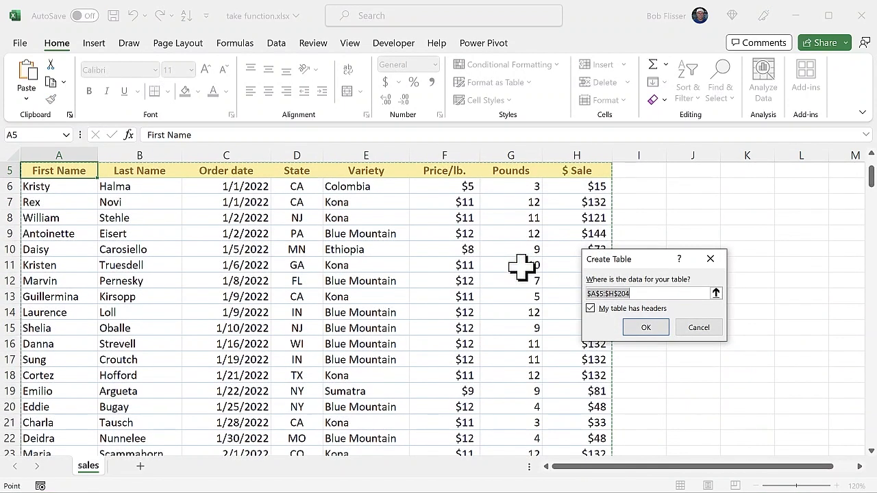
{"action": "left_click", "coordinate": [650, 328]}
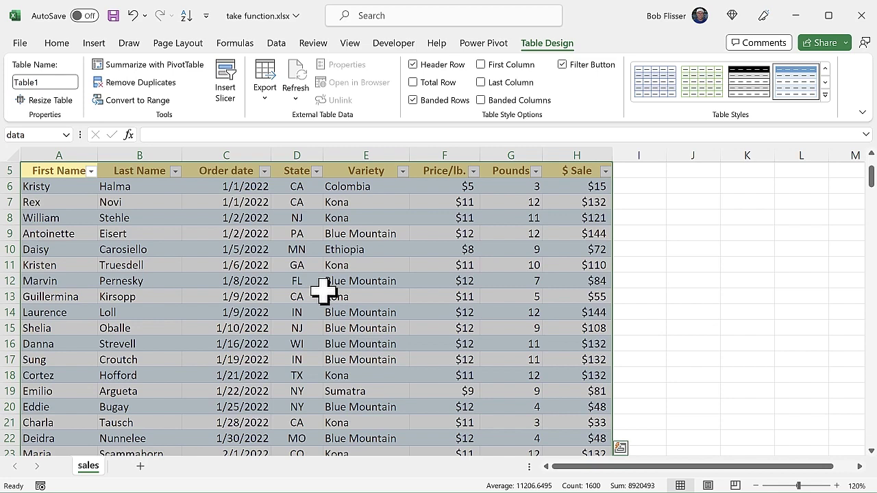
Rename the new sales table as orders.
{"action": "left_click", "coordinate": [323, 293]}
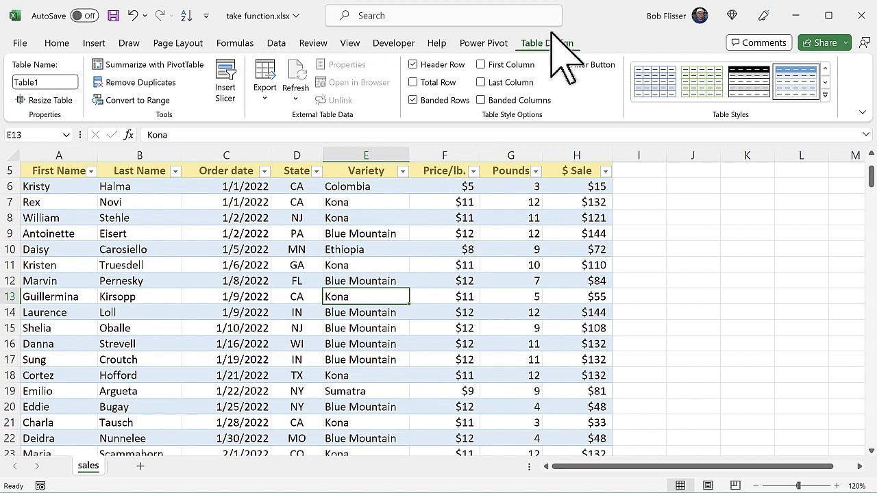
{"action": "left_click", "coordinate": [54, 81]}
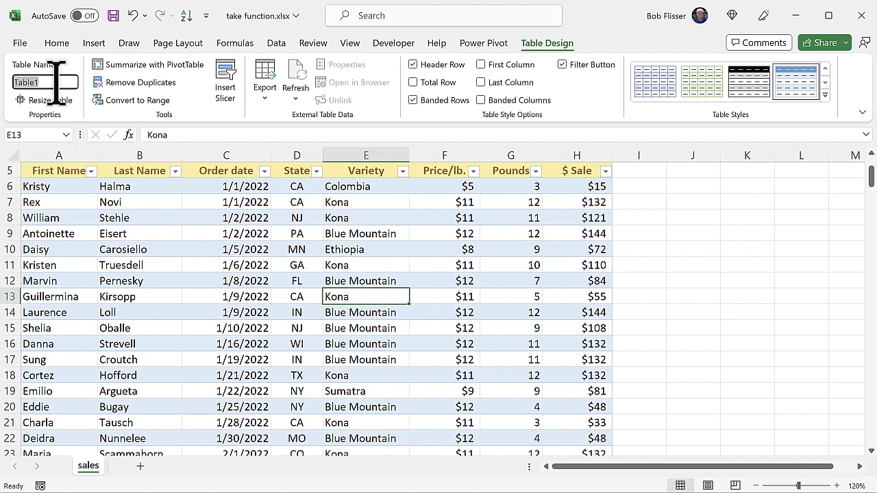
{"action": "key", "text": "BackSpace"}
{"action": "type", "text": "orders"}
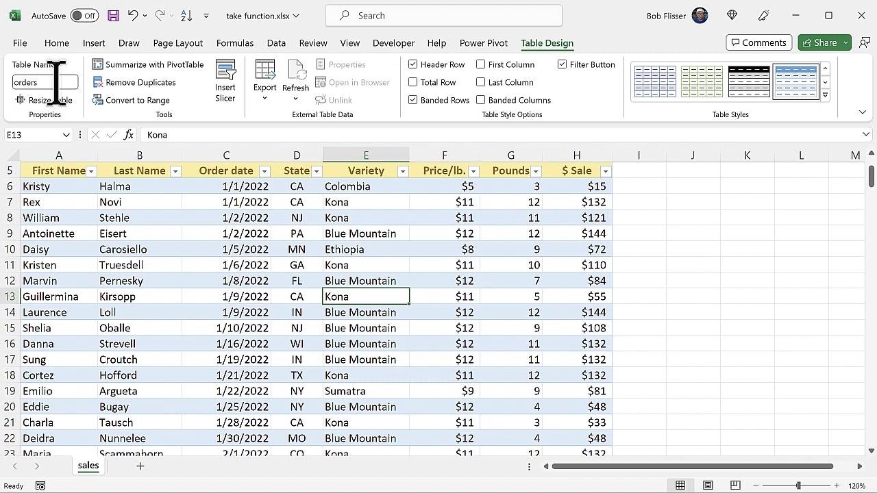
Enter =TAKE(orders,5) in cell A208 below the table to return its first five rows.
{"action": "left_click", "coordinate": [81, 271]}
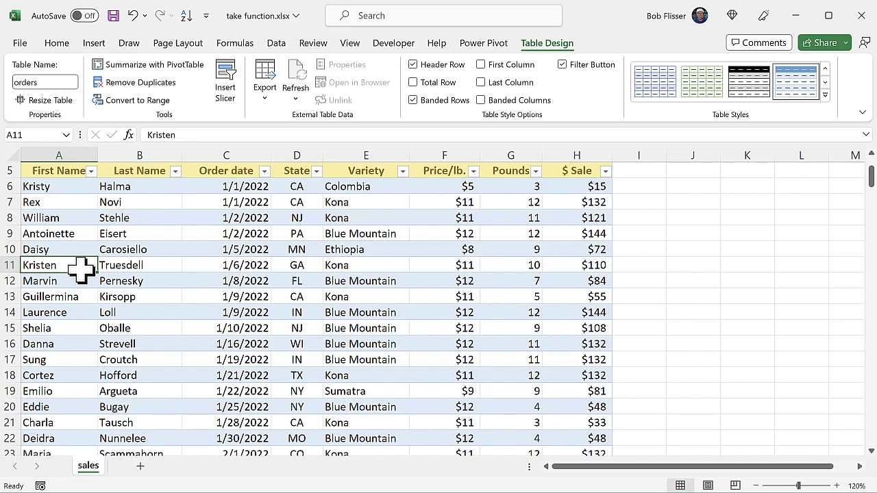
{"action": "key", "text": "ctrl+Down"}
{"action": "scroll", "coordinate": [80, 270], "scroll_direction": "down", "scroll_amount": 4}
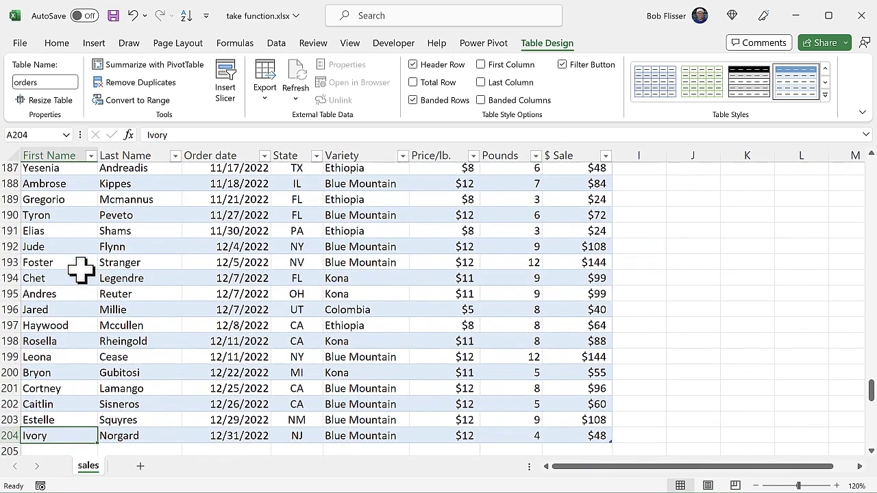
{"action": "left_click", "coordinate": [61, 301]}
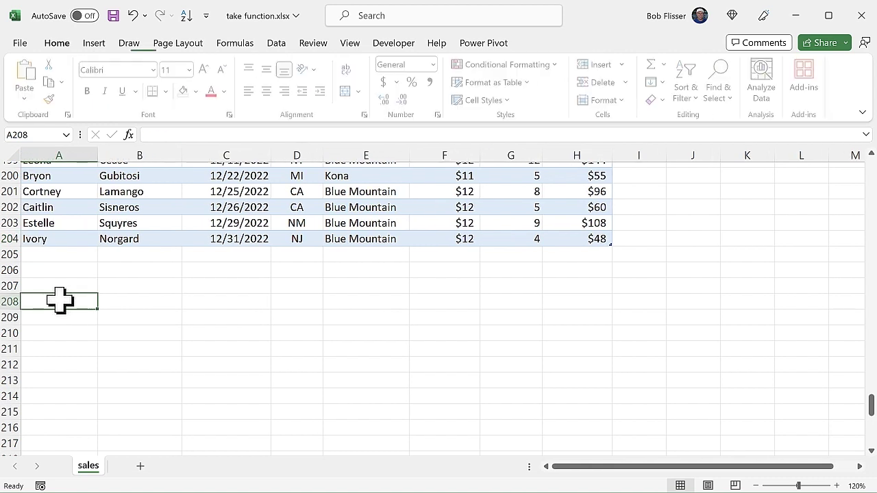
{"action": "type", "text": "=ta"}
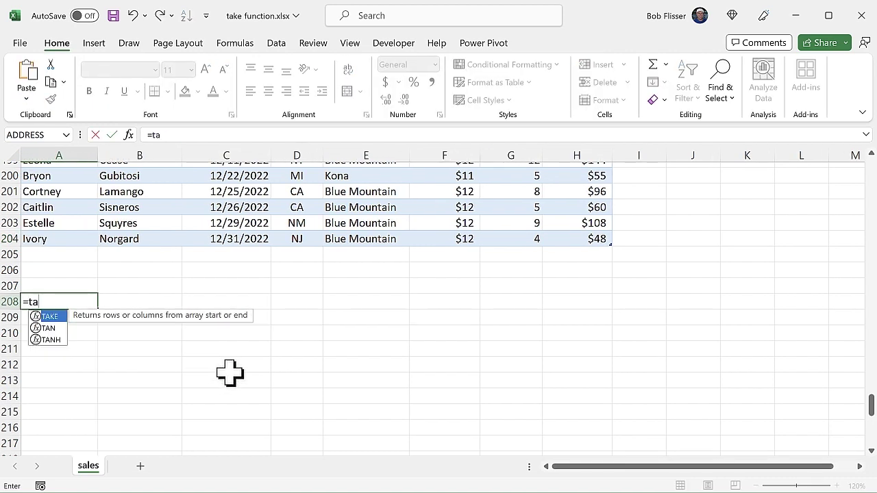
{"action": "type", "text": "ke("}
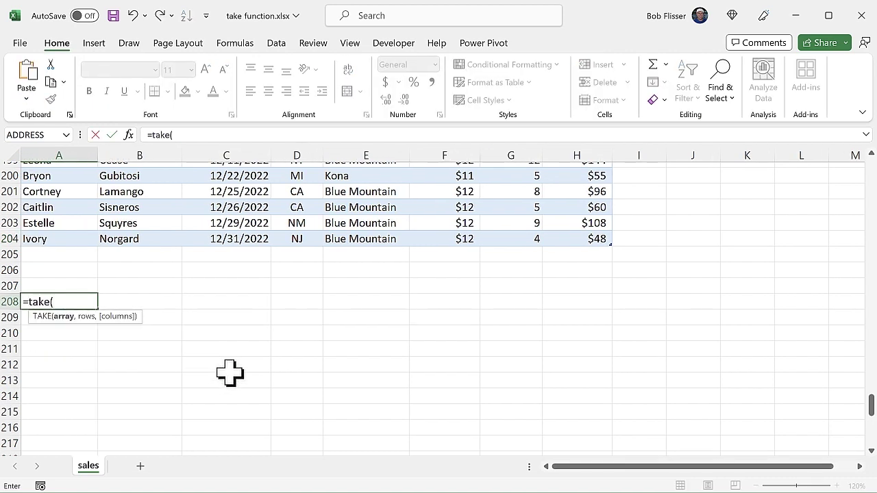
{"action": "type", "text": "or"}
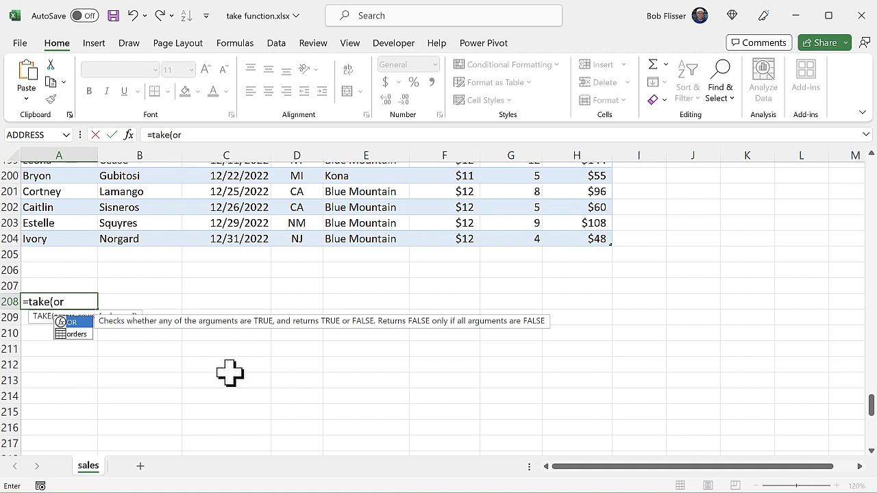
{"action": "key", "text": "Down"}
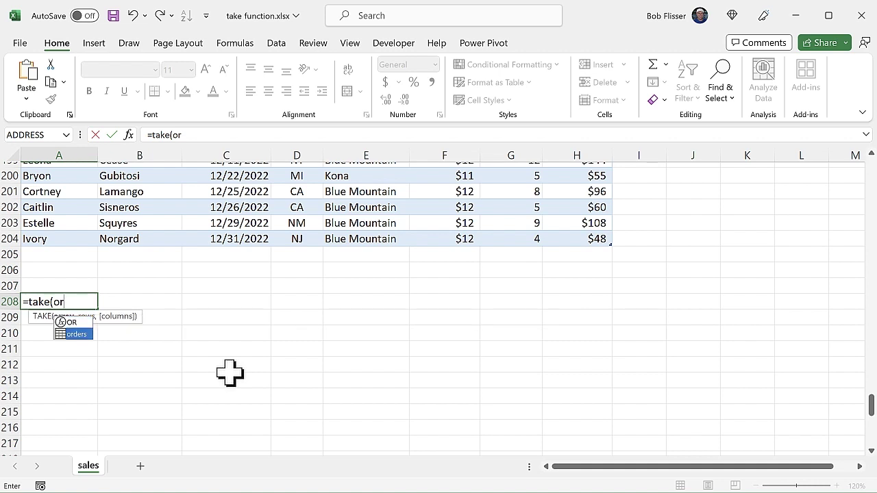
{"action": "key", "text": "Tab"}
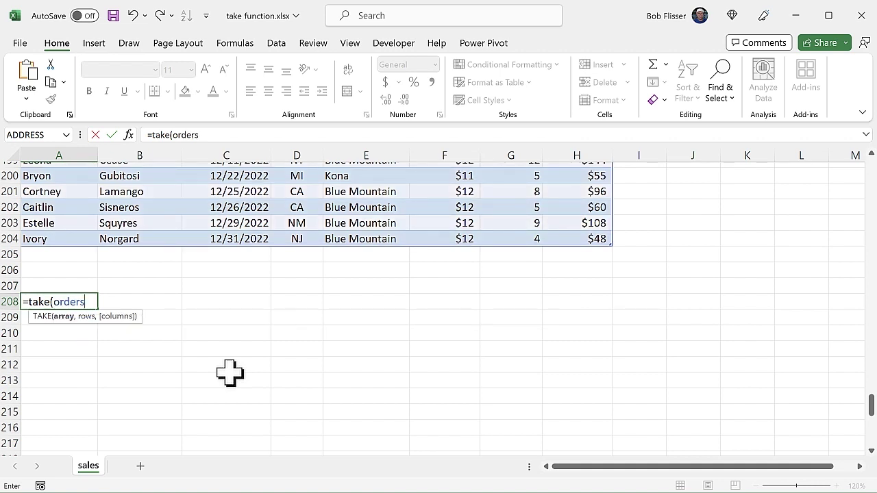
{"action": "type", "text": ",5"}
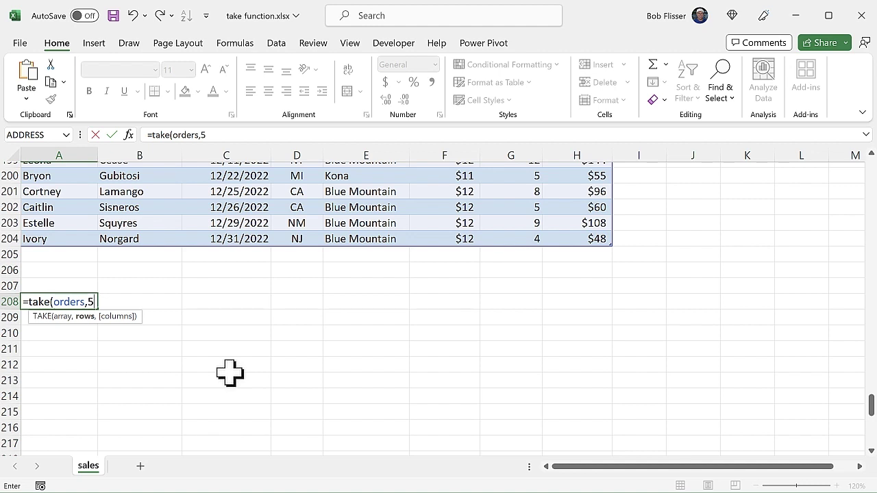
{"action": "type", "text": ")"}
{"action": "key", "text": "Return"}
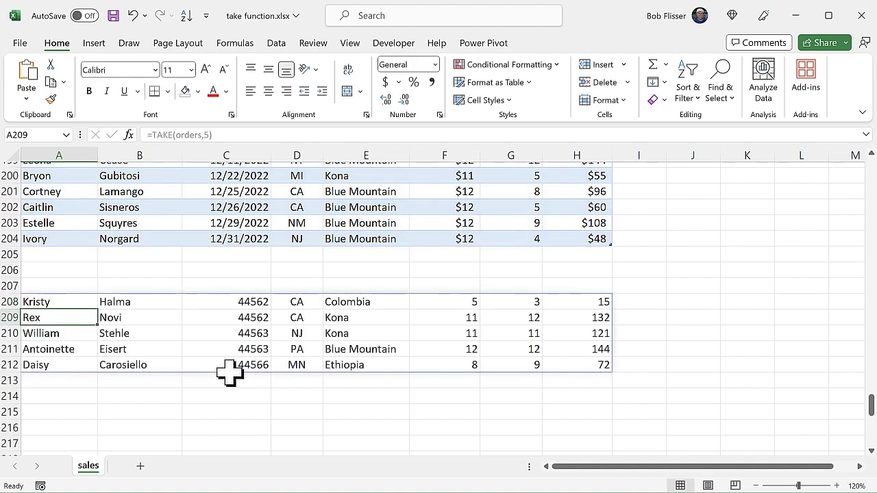
Change the formula in A208 to =TAKE(orders,-5) so it returns the table's last five rows.
{"action": "left_click", "coordinate": [66, 302]}
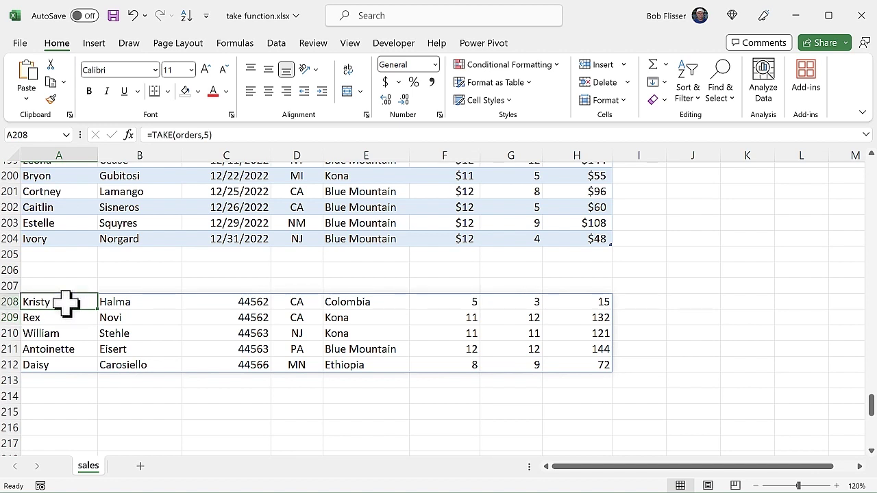
{"action": "double_click", "coordinate": [66, 302]}
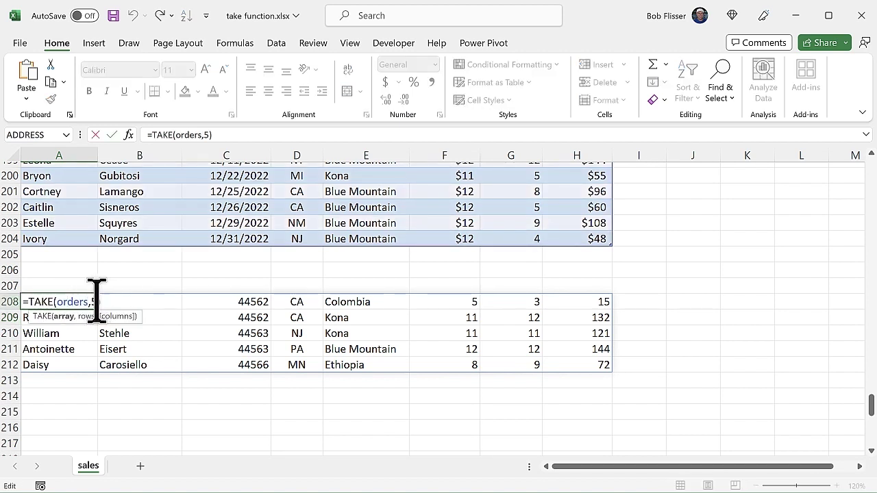
{"action": "left_click", "coordinate": [92, 301]}
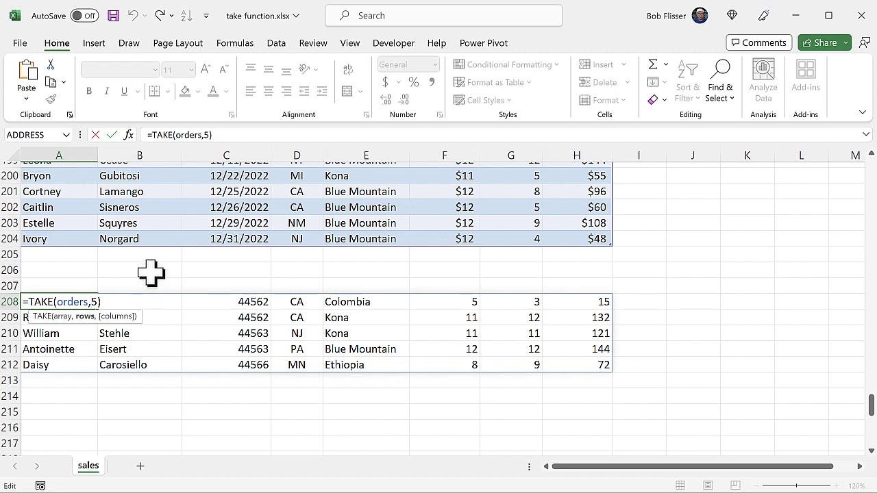
{"action": "type", "text": "-"}
{"action": "key", "text": "Return"}
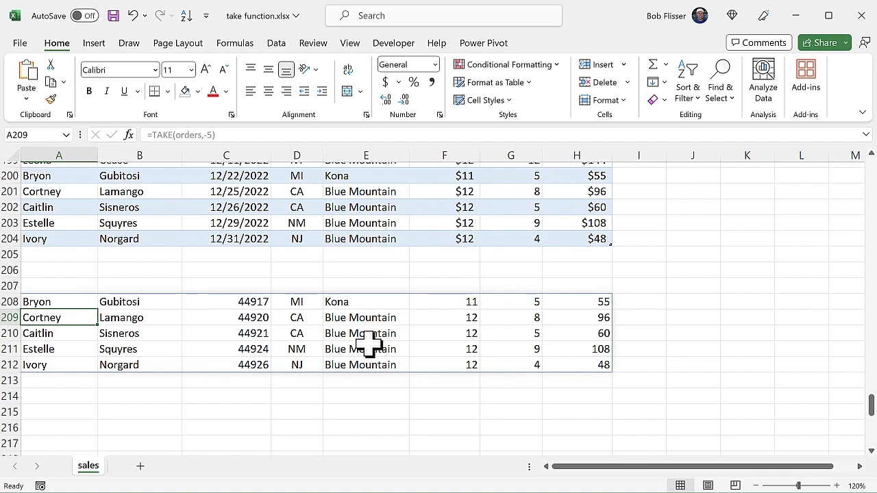
Filter the State column of the orders table to show only NJ.
{"action": "scroll", "coordinate": [368, 342], "scroll_direction": "up", "scroll_amount": 20}
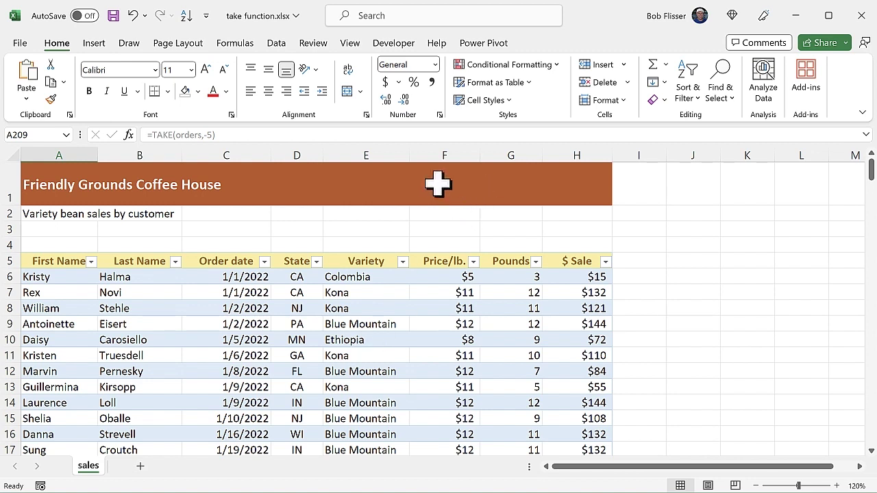
{"action": "left_click", "coordinate": [317, 263]}
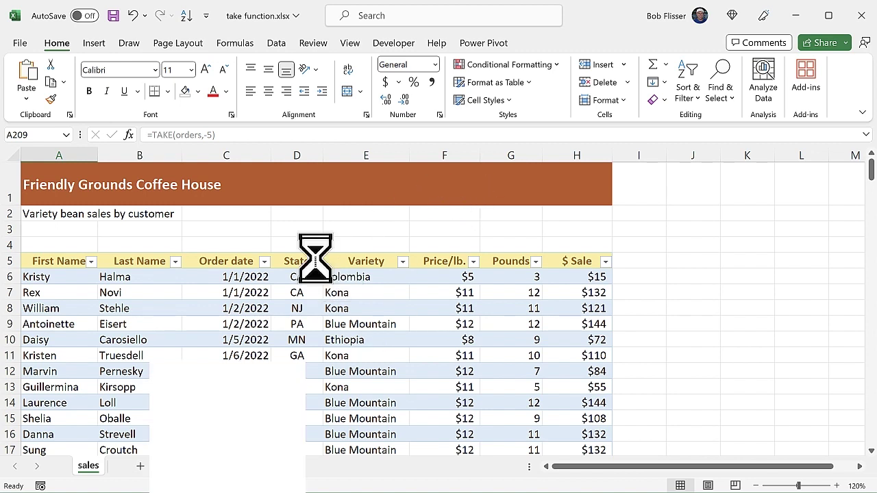
{"action": "left_click", "coordinate": [163, 370]}
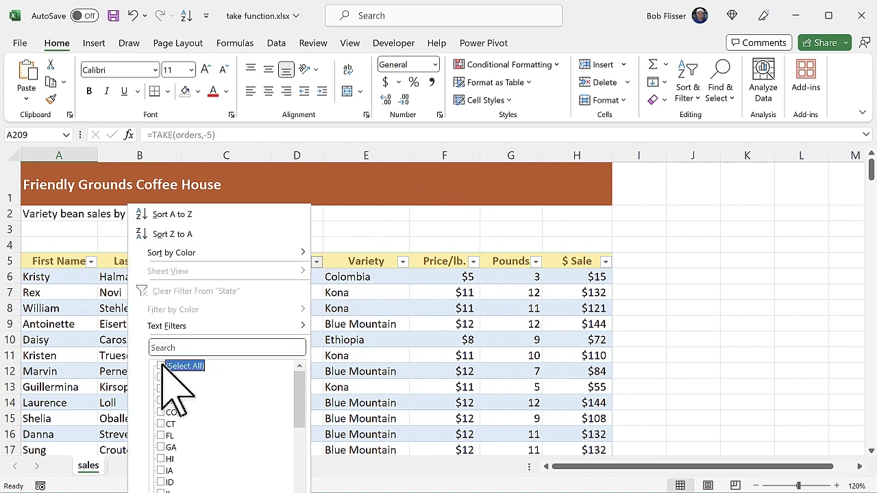
{"action": "left_click_drag", "start_coordinate": [301, 419], "coordinate": [298, 479]}
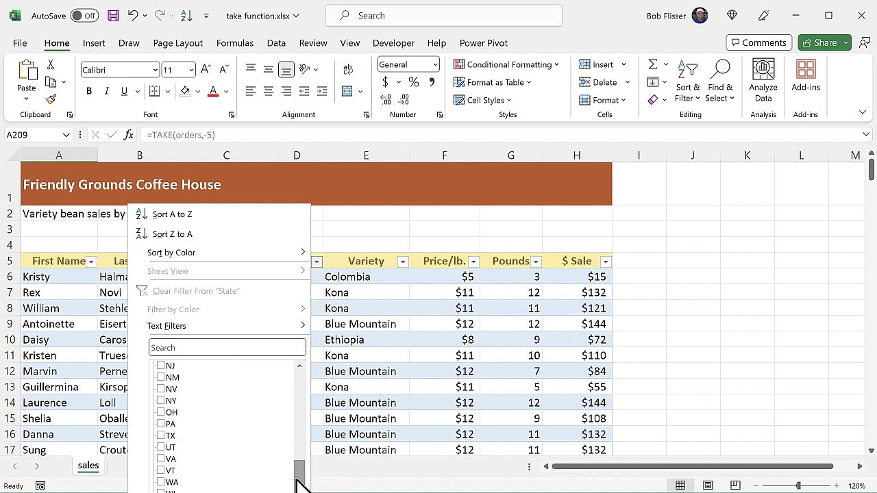
{"action": "left_click", "coordinate": [161, 366]}
{"action": "key", "text": "Return"}
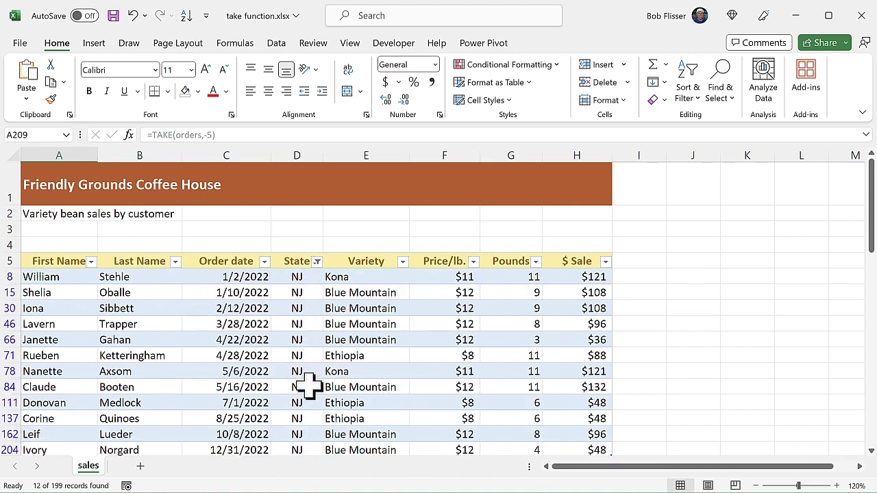
Change the formula in A208 below the filtered table to =TAKE(orders,5).
{"action": "scroll", "coordinate": [310, 384], "scroll_direction": "down", "scroll_amount": 1}
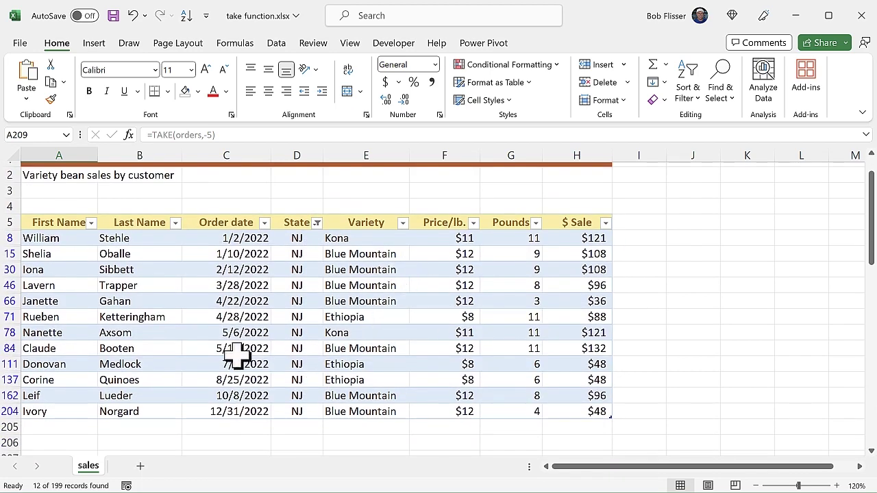
{"action": "scroll", "coordinate": [235, 352], "scroll_direction": "down", "scroll_amount": 3}
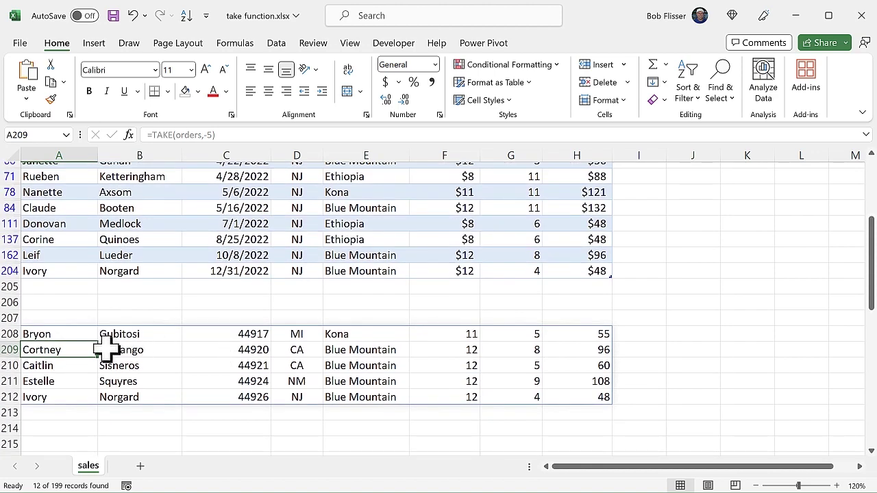
{"action": "left_click", "coordinate": [71, 333]}
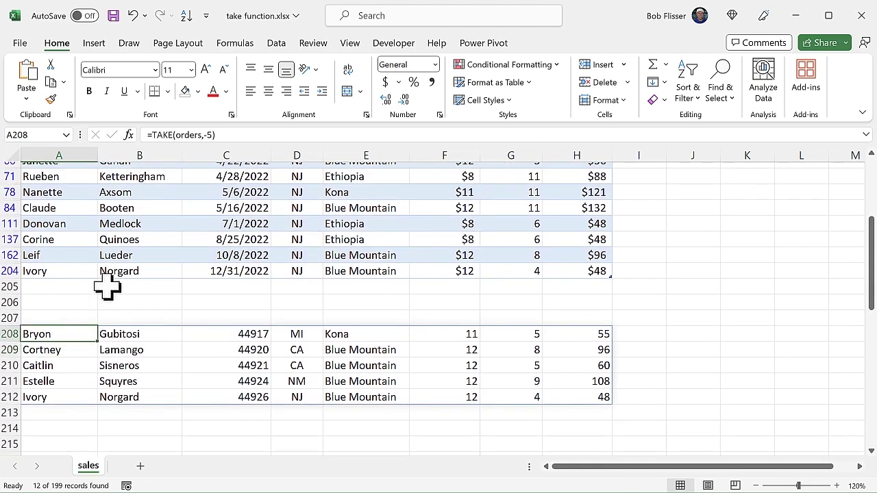
{"action": "double_click", "coordinate": [73, 334]}
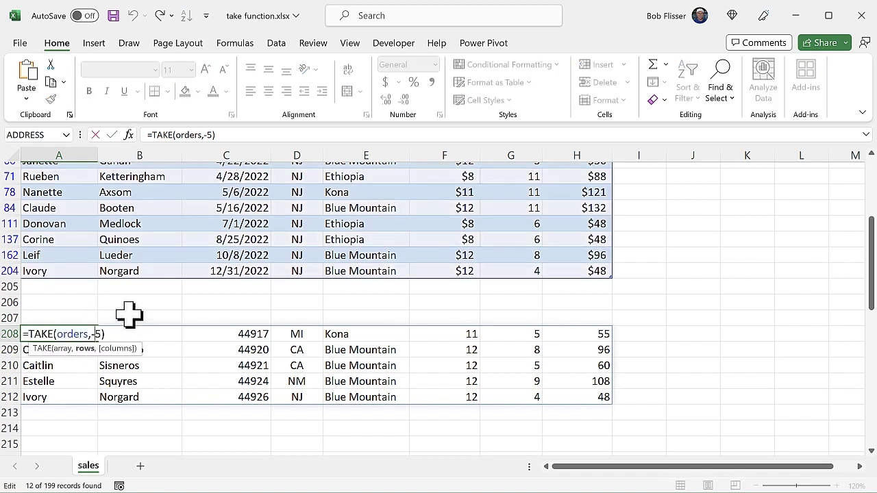
{"action": "key", "text": "BackSpace"}
{"action": "key", "text": "Return"}
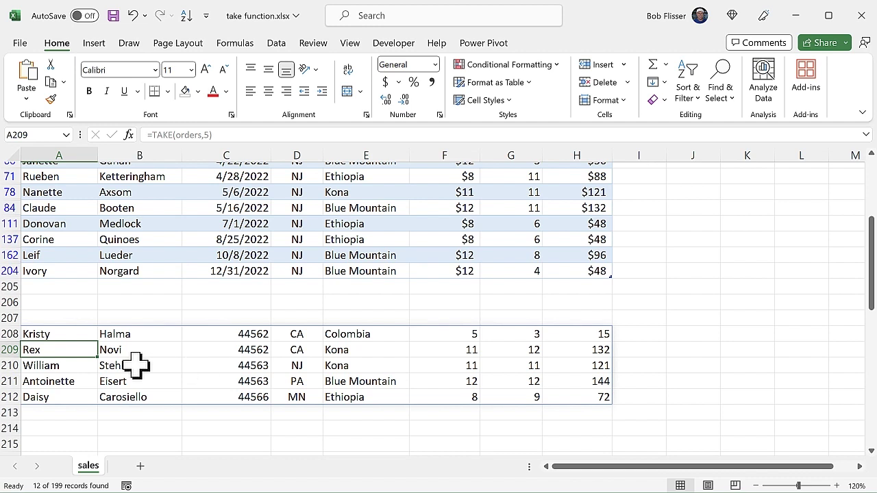
Delete the TAKE formula in A208 and clear the State filter from the orders table.
{"action": "left_click", "coordinate": [62, 334]}
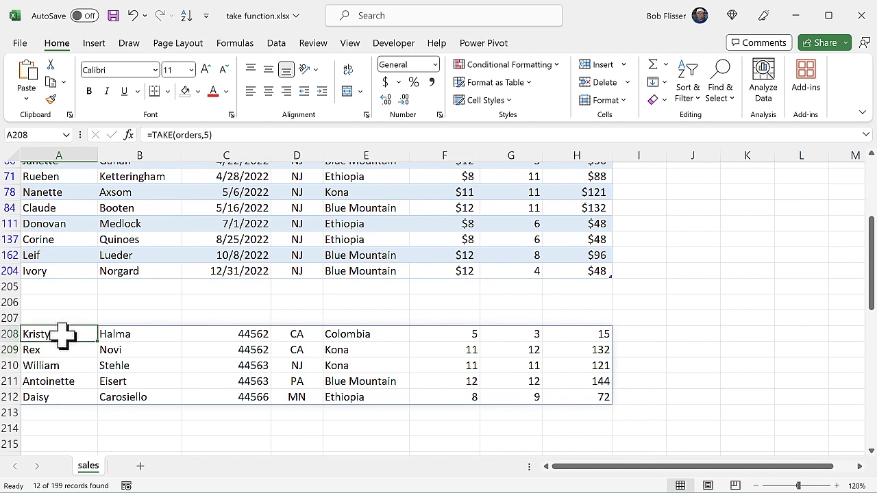
{"action": "key", "text": "Delete"}
{"action": "left_click", "coordinate": [70, 237]}
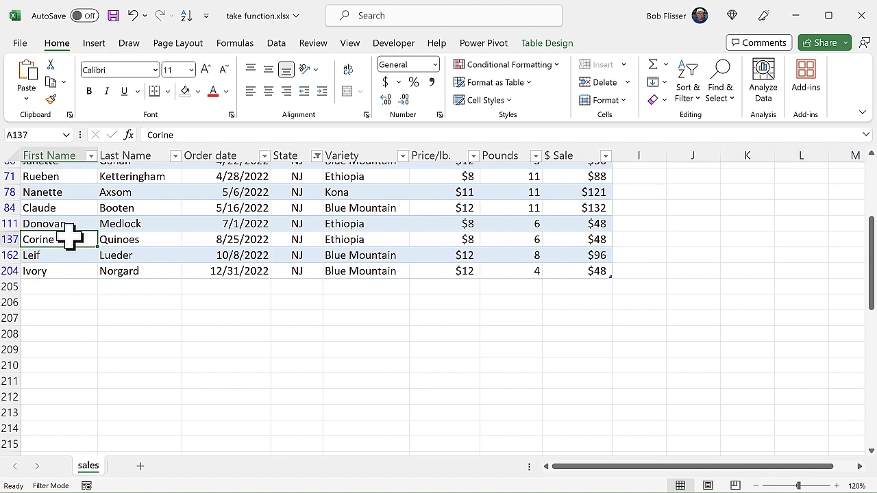
{"action": "key", "text": "ctrl+Up"}
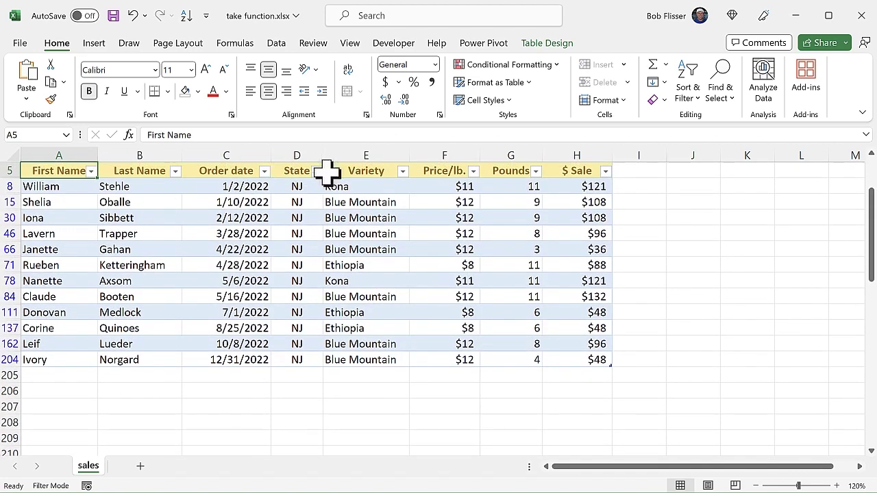
{"action": "left_click", "coordinate": [318, 171]}
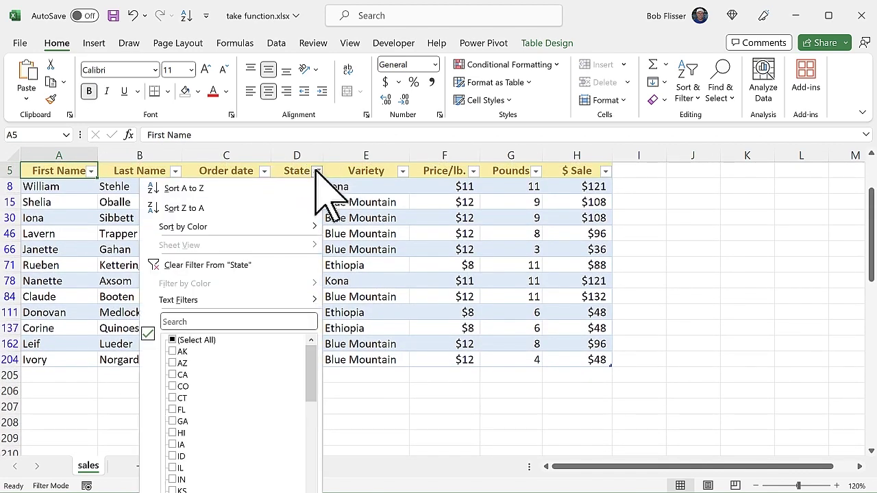
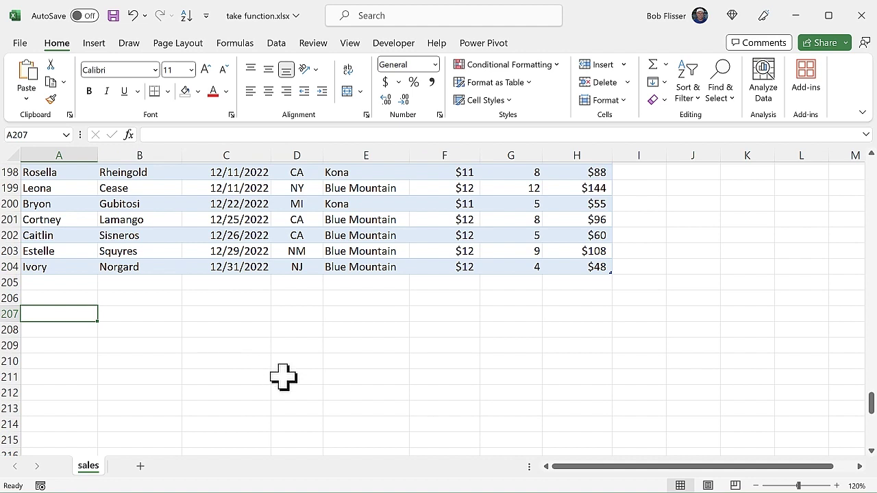
Enter =FILTER(orders,State="nj") in cell A207 below the table to return only the New Jersey orders.
{"action": "type", "text": "=fil"}
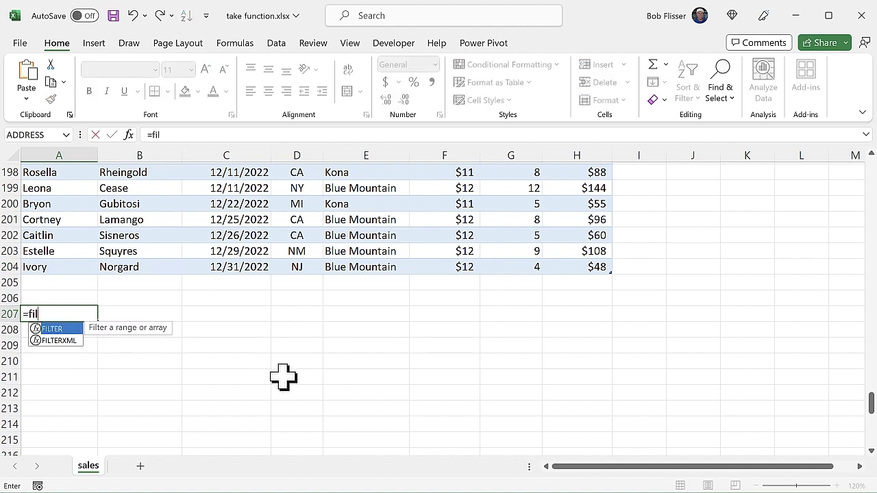
{"action": "key", "text": "Tab"}
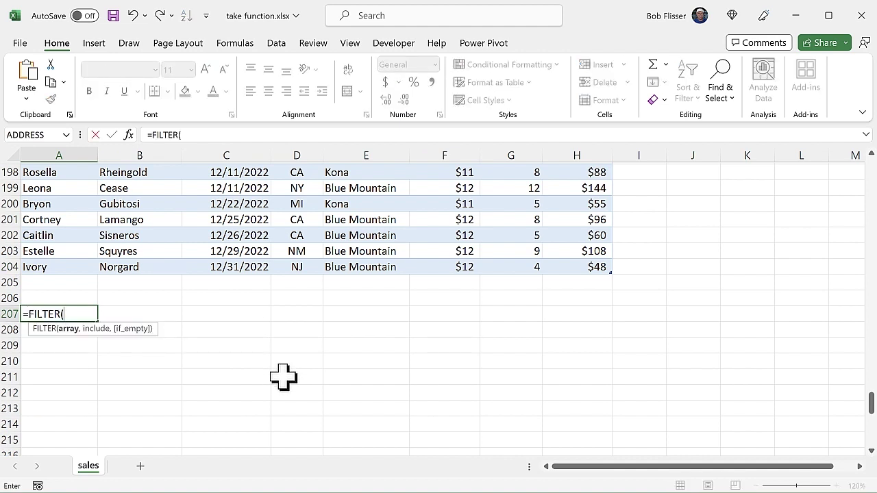
{"action": "type", "text": "or"}
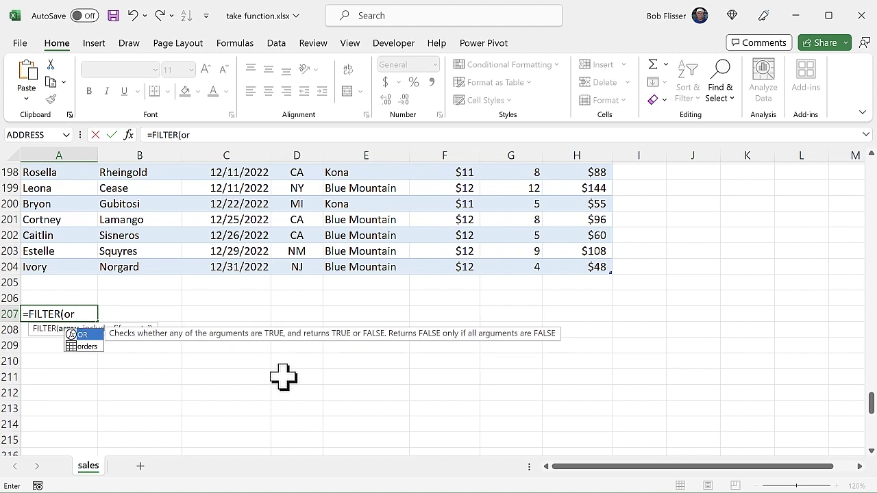
{"action": "key", "text": "Down"}
{"action": "key", "text": "Tab"}
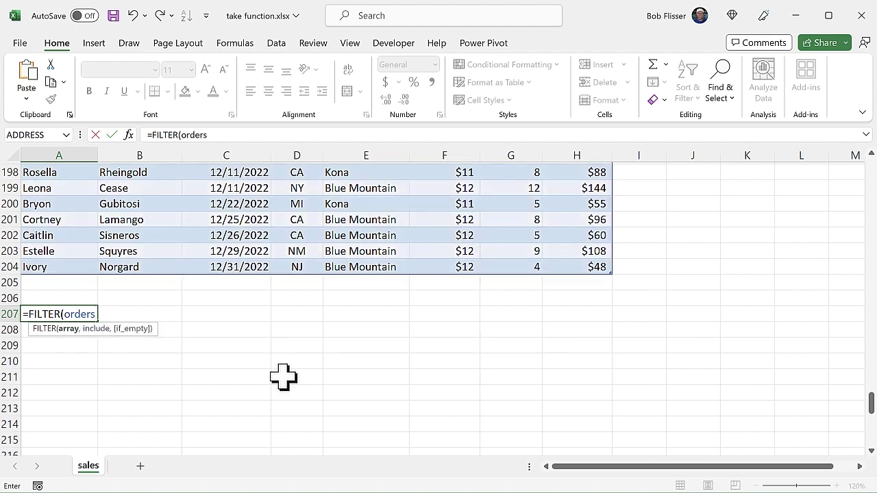
{"action": "type", "text": ","}
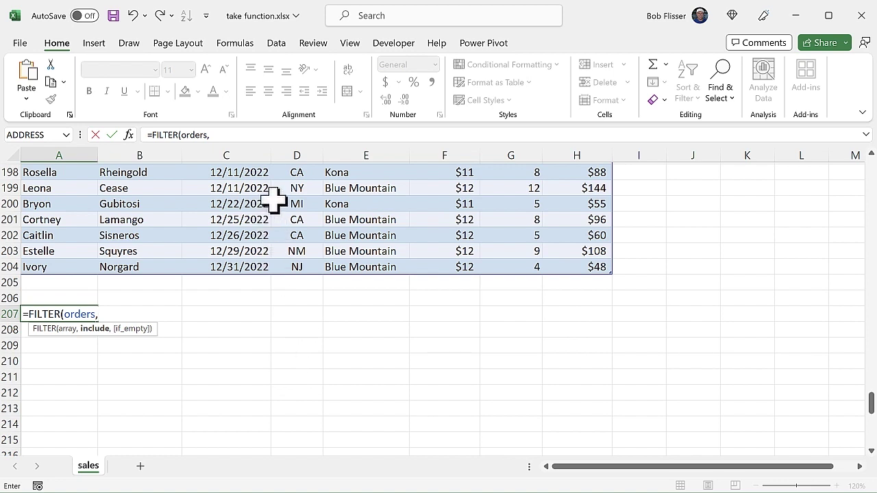
{"action": "left_click", "coordinate": [241, 43]}
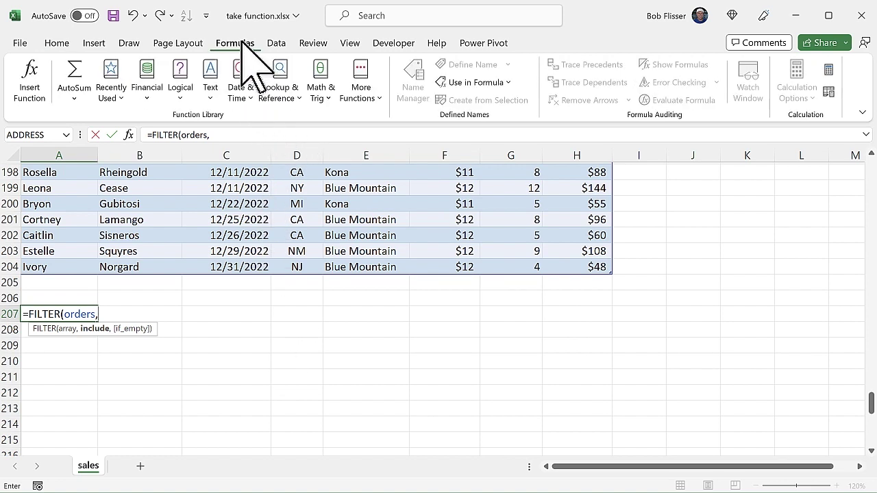
{"action": "left_click", "coordinate": [507, 83]}
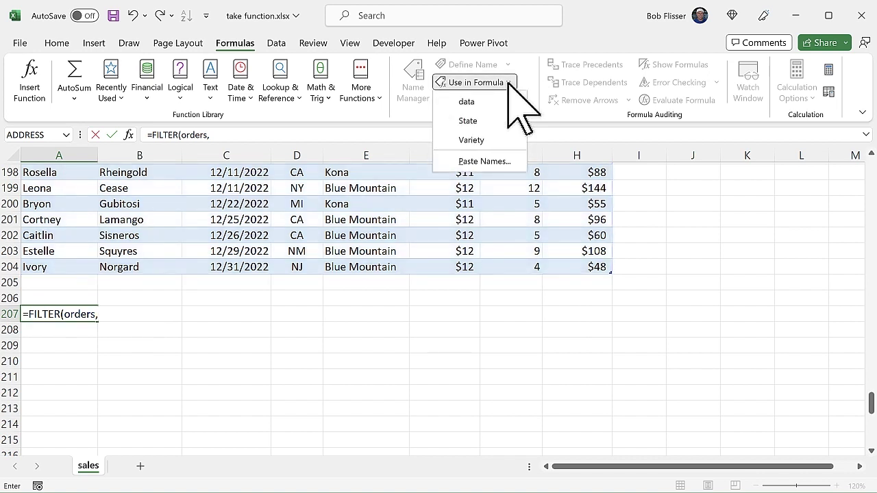
{"action": "left_click", "coordinate": [479, 121]}
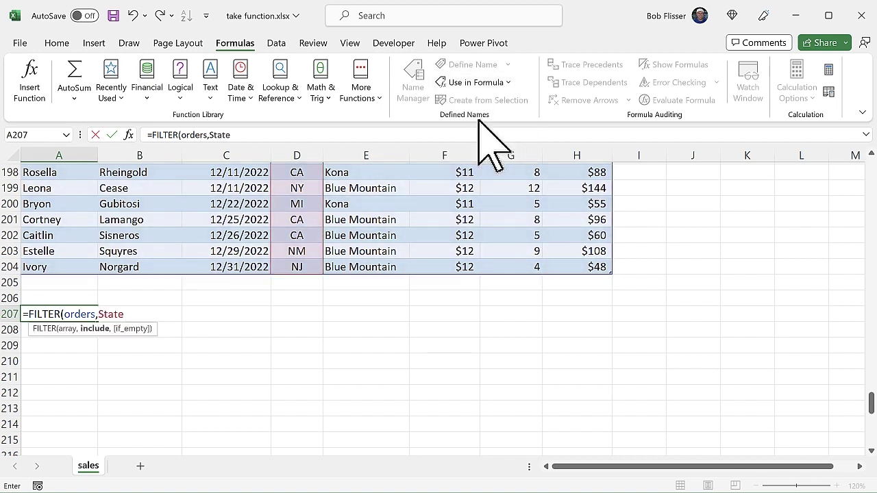
{"action": "type", "text": "=\"nj\")"}
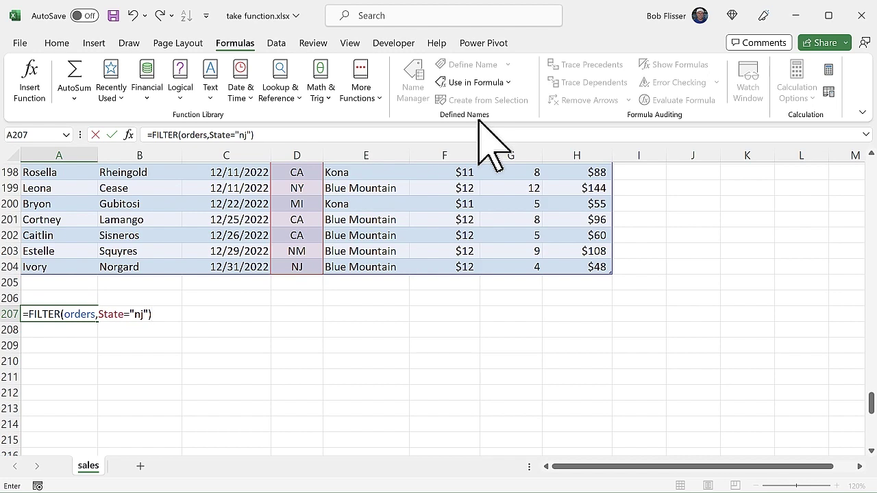
{"action": "key", "text": "Return"}
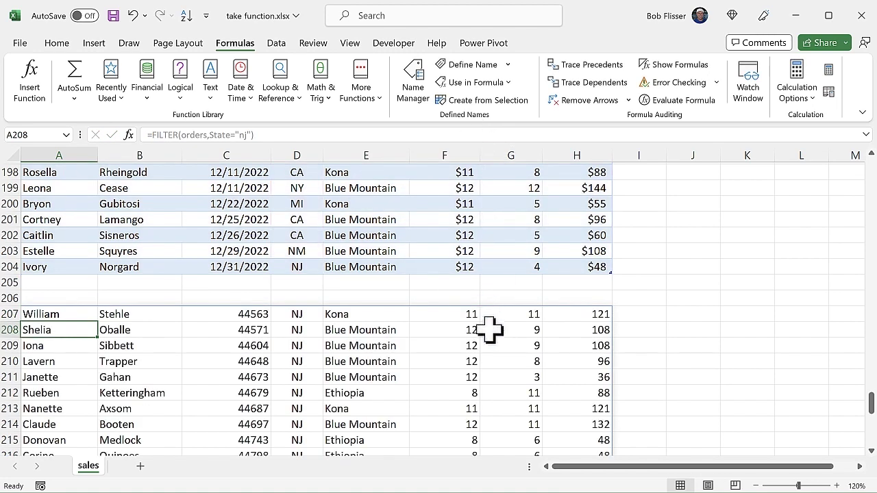
Change the formula in A207 to =FILTER(orders,Variety="java") so it returns only the Java orders.
{"action": "scroll", "coordinate": [489, 378], "scroll_direction": "down", "scroll_amount": 3}
{"action": "scroll", "coordinate": [489, 378], "scroll_direction": "up", "scroll_amount": 1}
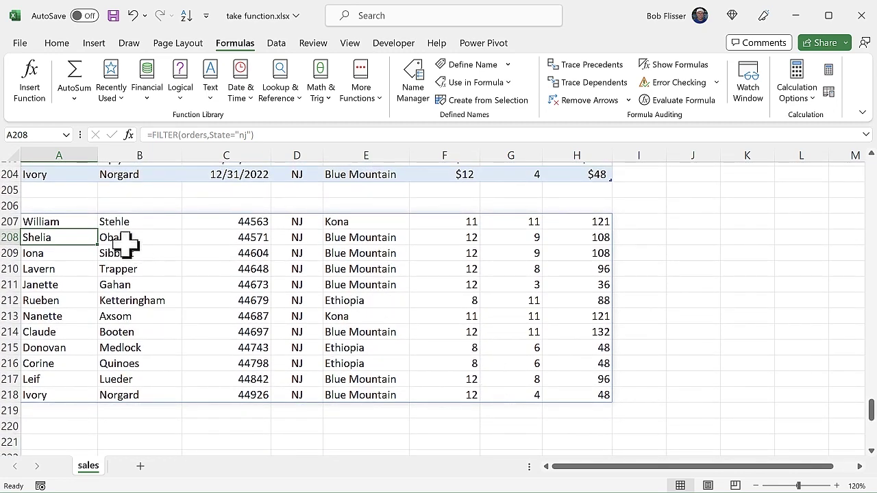
{"action": "left_click", "coordinate": [77, 221]}
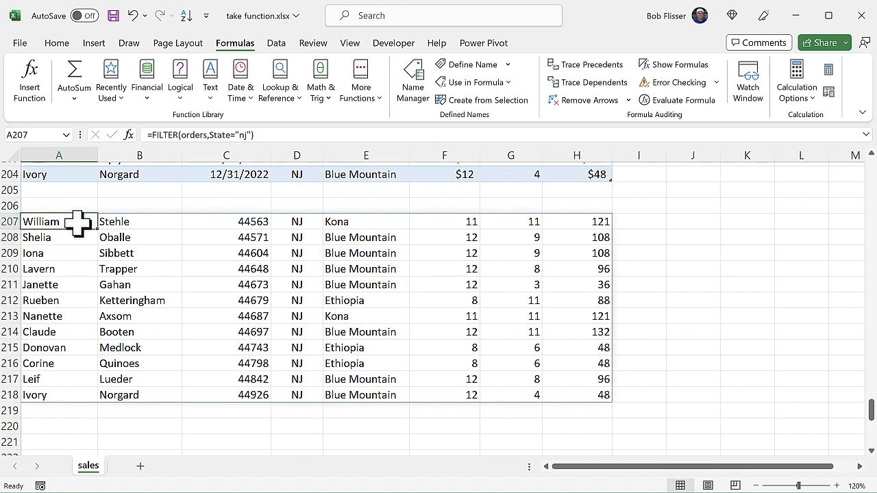
{"action": "double_click", "coordinate": [78, 222]}
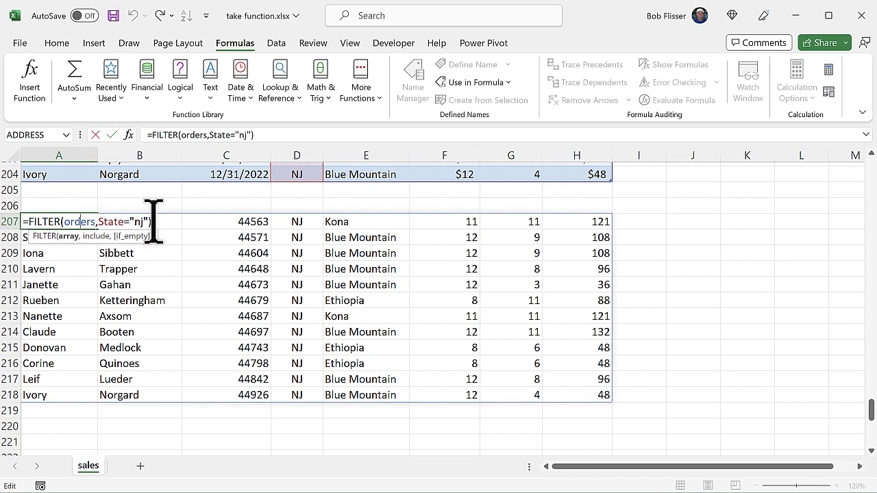
{"action": "key", "text": "BackSpace"}
{"action": "key", "text": "BackSpace"}
{"action": "key", "text": "BackSpace"}
{"action": "key", "text": "BackSpace"}
{"action": "key", "text": "BackSpace"}
{"action": "key", "text": "BackSpace"}
{"action": "key", "text": "BackSpace"}
{"action": "key", "text": "BackSpace"}
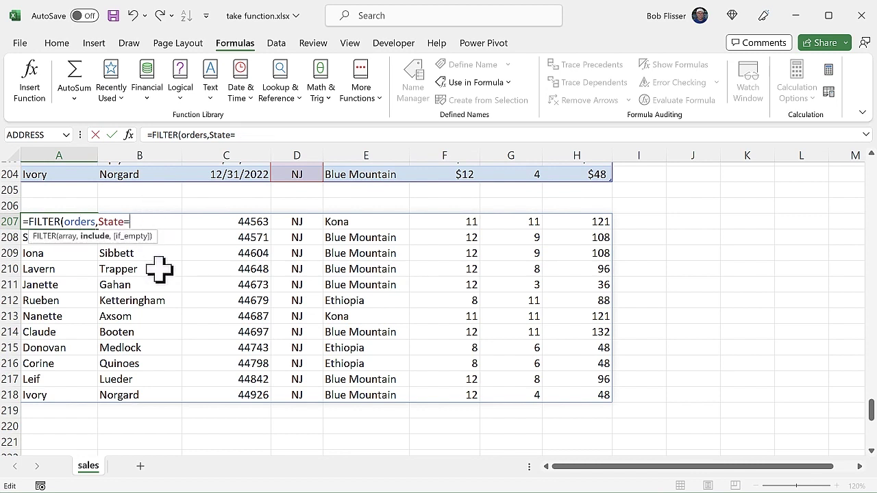
{"action": "key", "text": "BackSpace"}
{"action": "key", "text": "BackSpace"}
{"action": "key", "text": "BackSpace"}
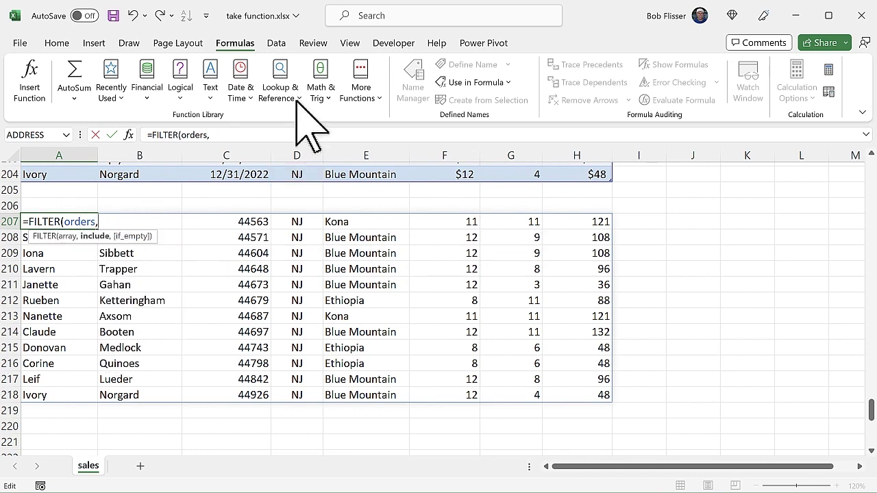
{"action": "left_click", "coordinate": [497, 82]}
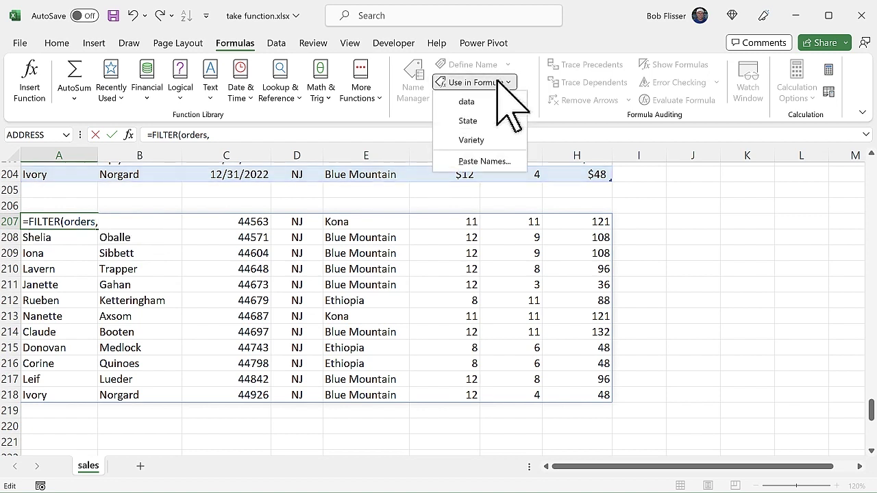
{"action": "left_click", "coordinate": [473, 141]}
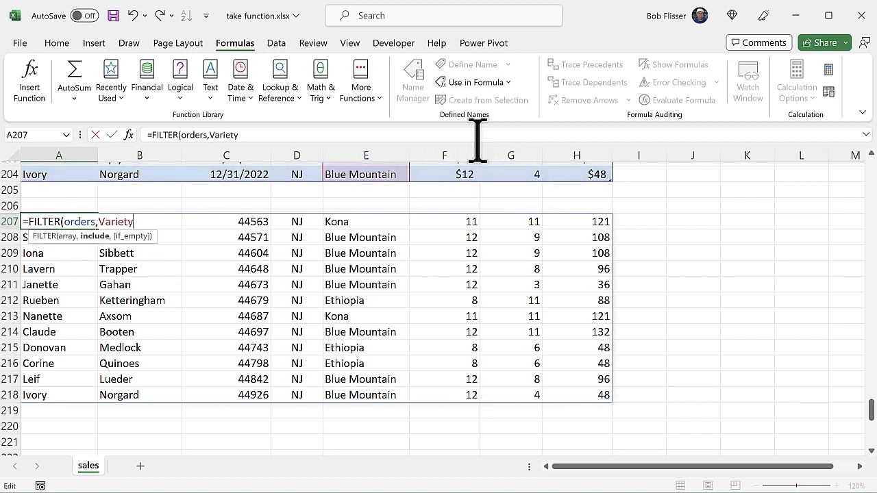
{"action": "type", "text": "=\"java\")"}
{"action": "key", "text": "Return"}
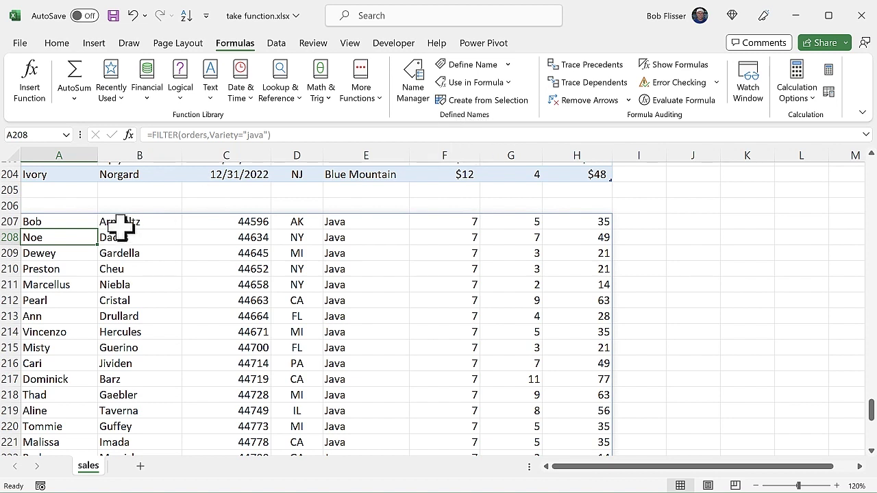
Replace the formula in A207 with =TAKE(FILTER(orders,State="NJ"),5) to return the first five New Jersey orders.
{"action": "left_click", "coordinate": [57, 222]}
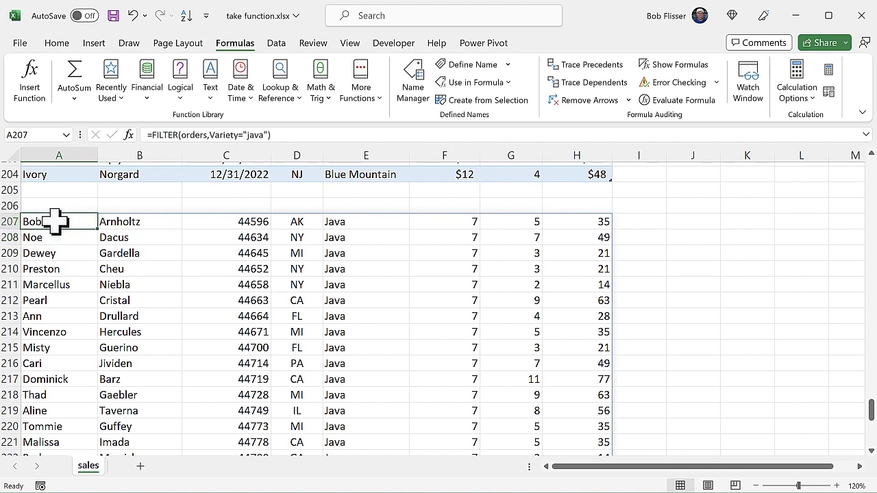
{"action": "key", "text": "Delete"}
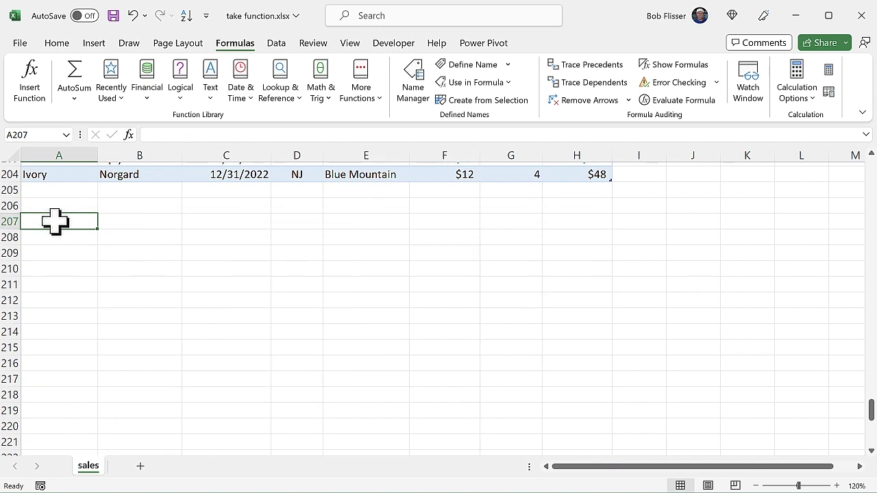
{"action": "type", "text": "="}
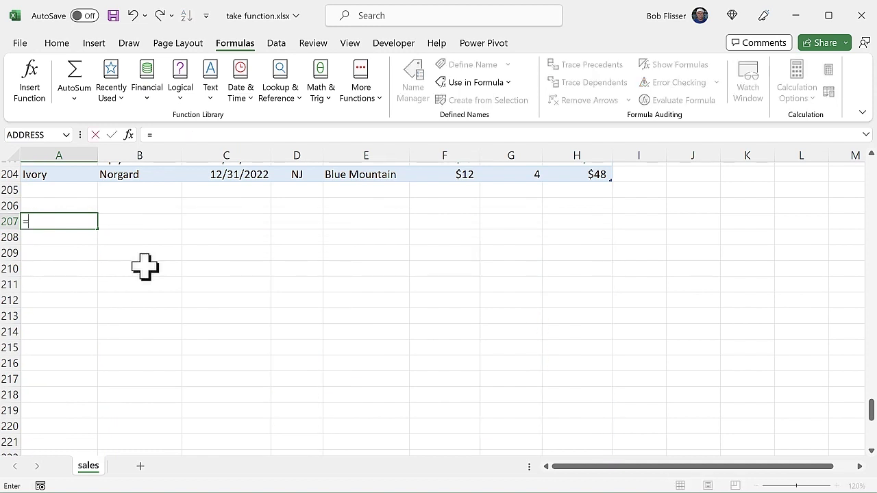
{"action": "type", "text": "take("}
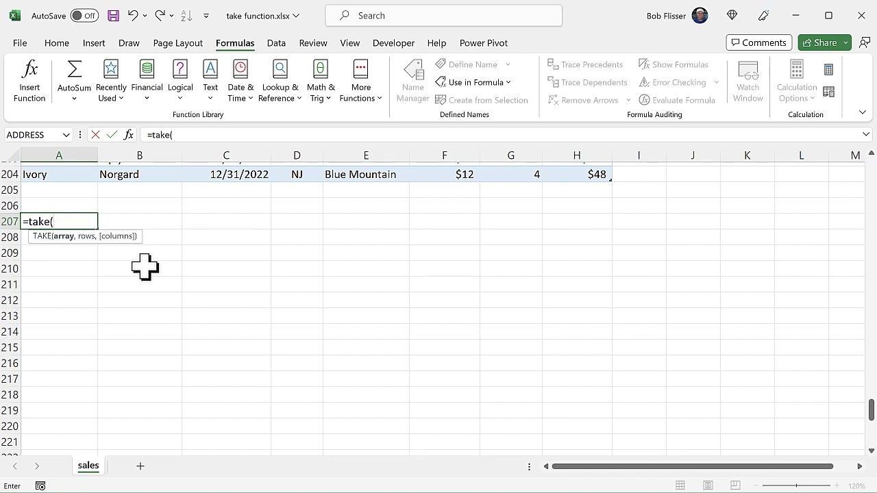
{"action": "type", "text": "fil"}
{"action": "key", "text": "Tab"}
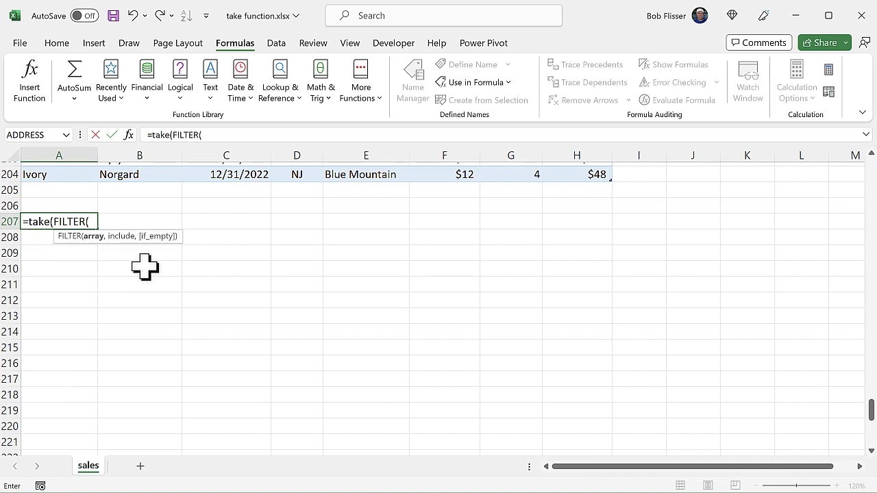
{"action": "type", "text": "("}
{"action": "key", "text": "BackSpace"}
{"action": "type", "text": "ord"}
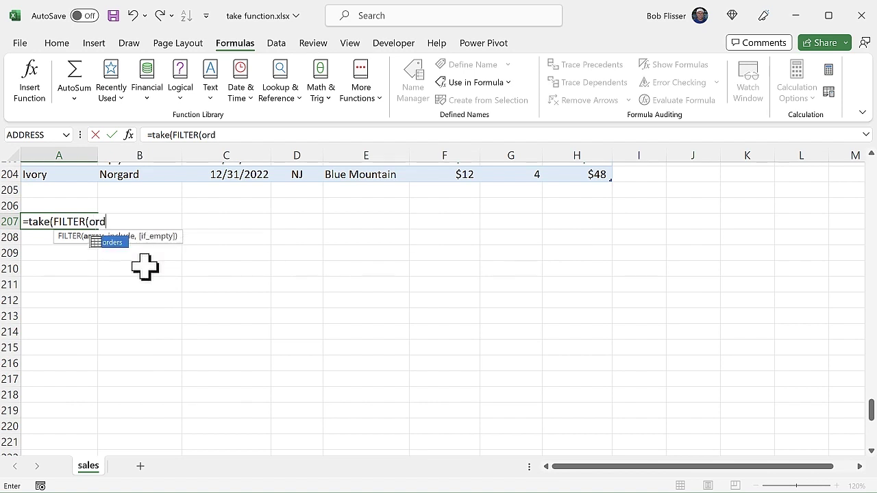
{"action": "key", "text": "Tab"}
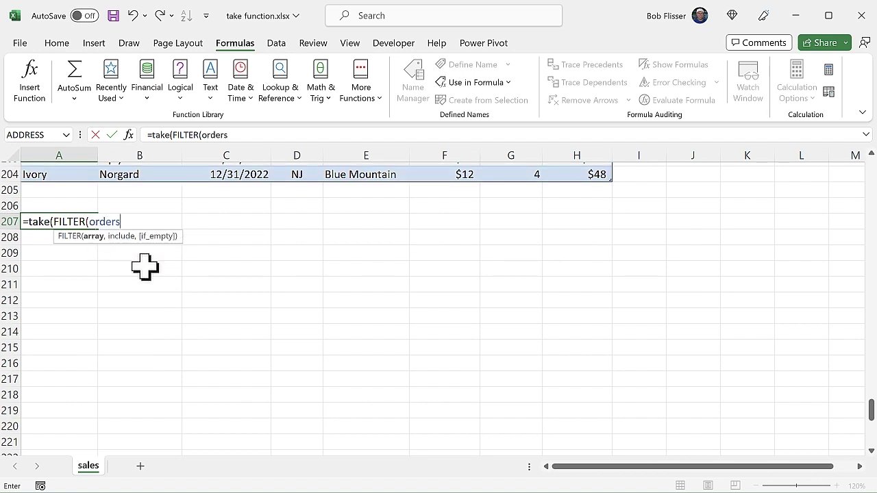
{"action": "type", "text": ","}
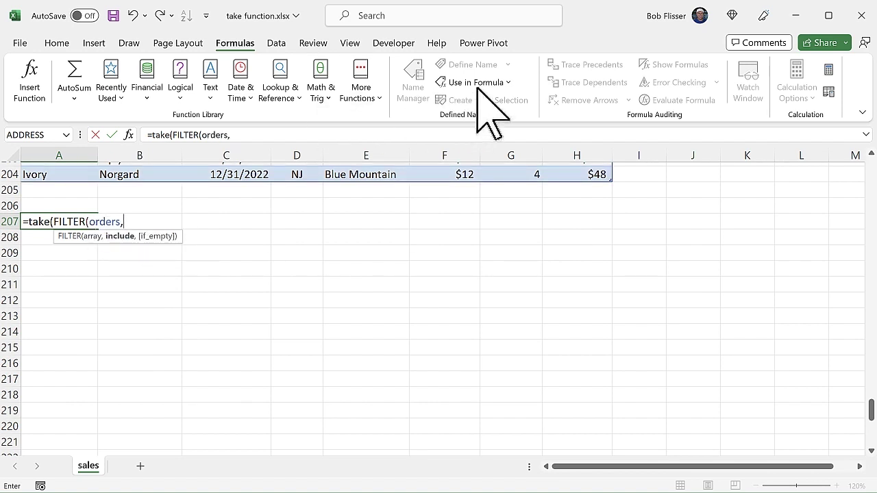
{"action": "left_click", "coordinate": [504, 83]}
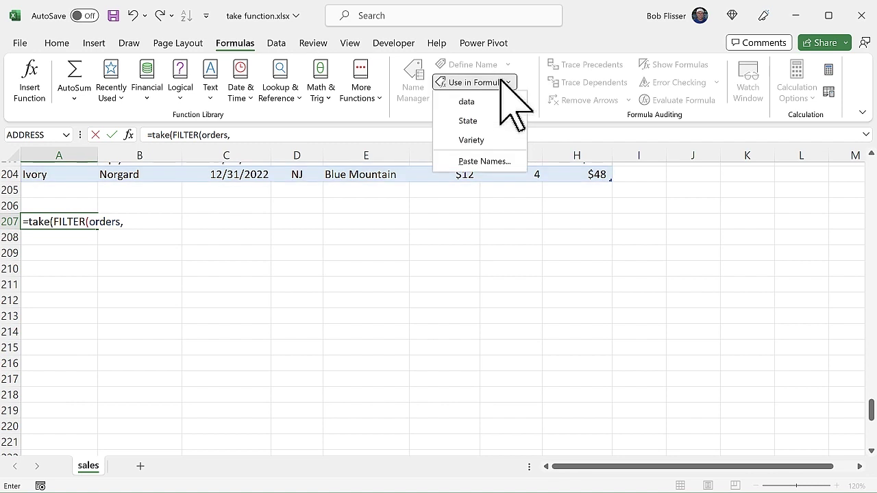
{"action": "left_click", "coordinate": [481, 121]}
{"action": "type", "text": "="}
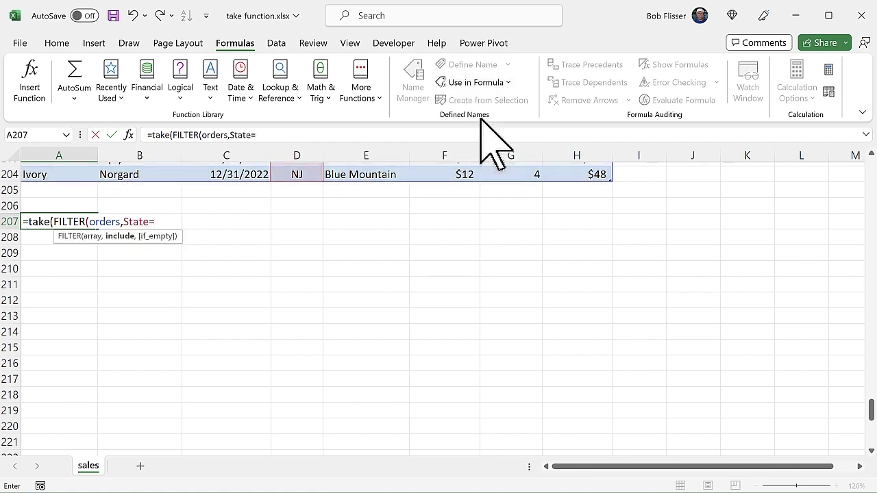
{"action": "type", "text": "\"NJ\"),"}
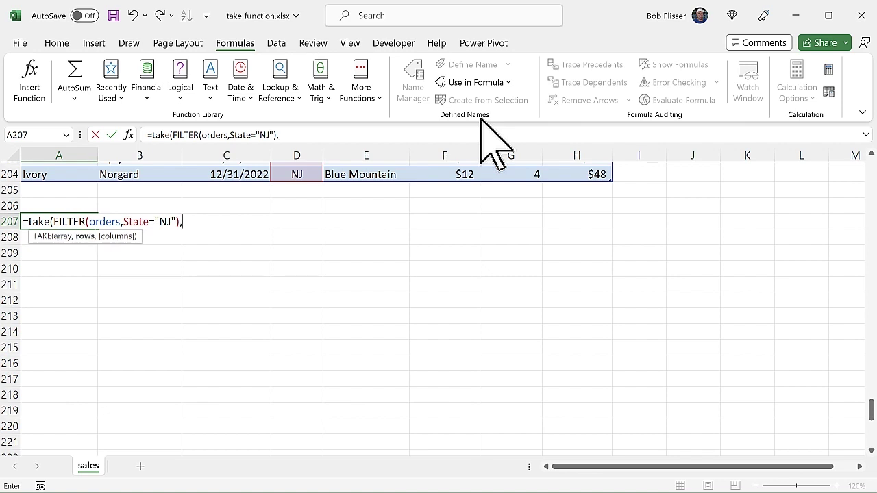
{"action": "type", "text": "5)"}
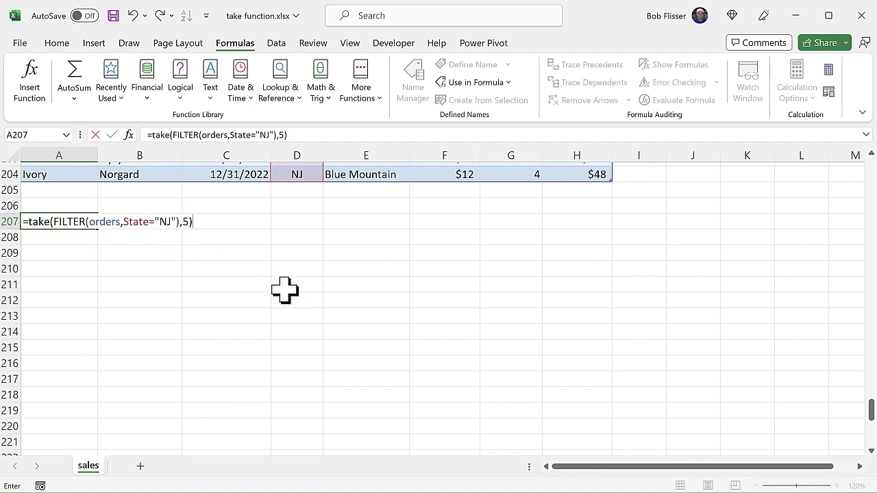
{"action": "key", "text": "Return"}
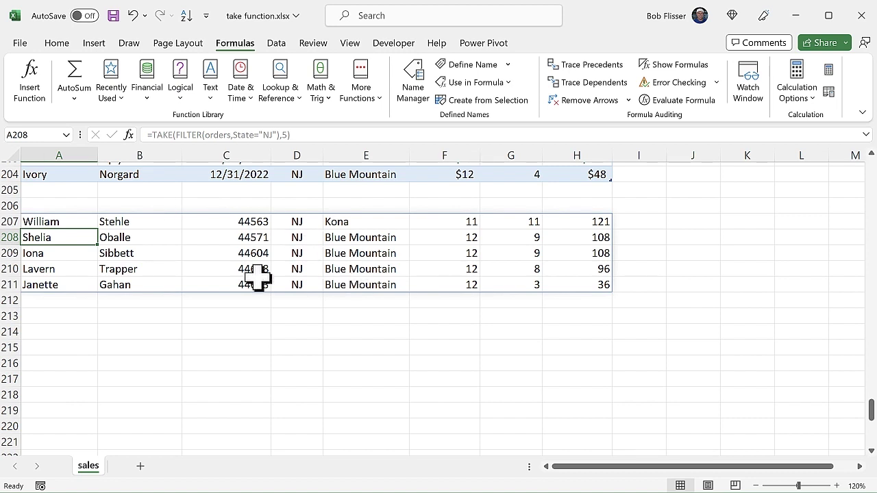
Change the rows argument of the TAKE formula in A207 to -5 so it returns the last five New Jersey orders.
{"action": "scroll", "coordinate": [74, 221], "scroll_direction": "up", "scroll_amount": 2}
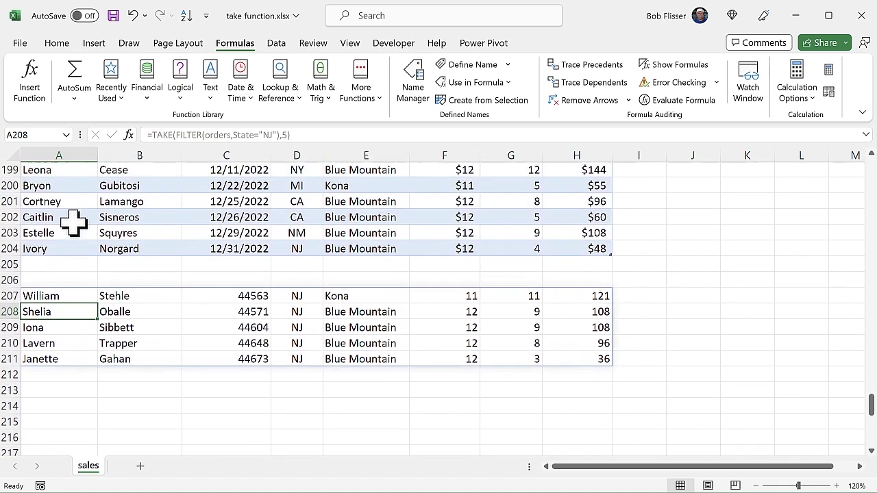
{"action": "double_click", "coordinate": [74, 317]}
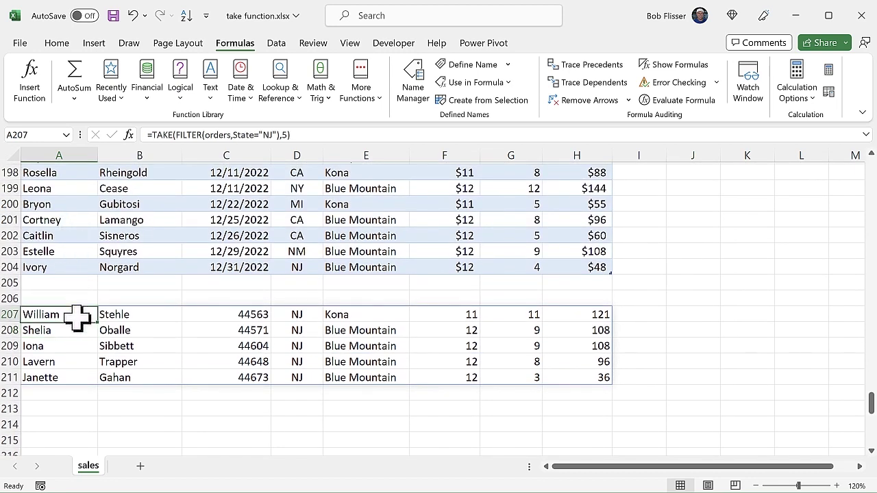
{"action": "left_click", "coordinate": [187, 314]}
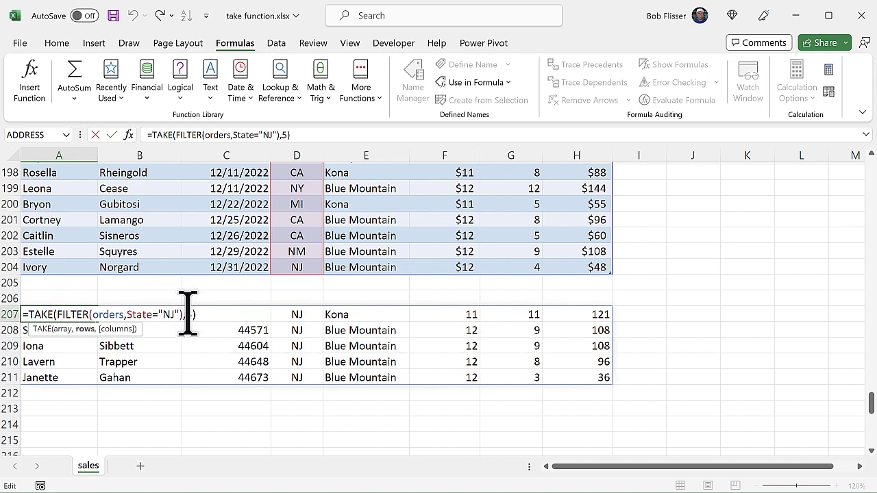
{"action": "type", "text": "-"}
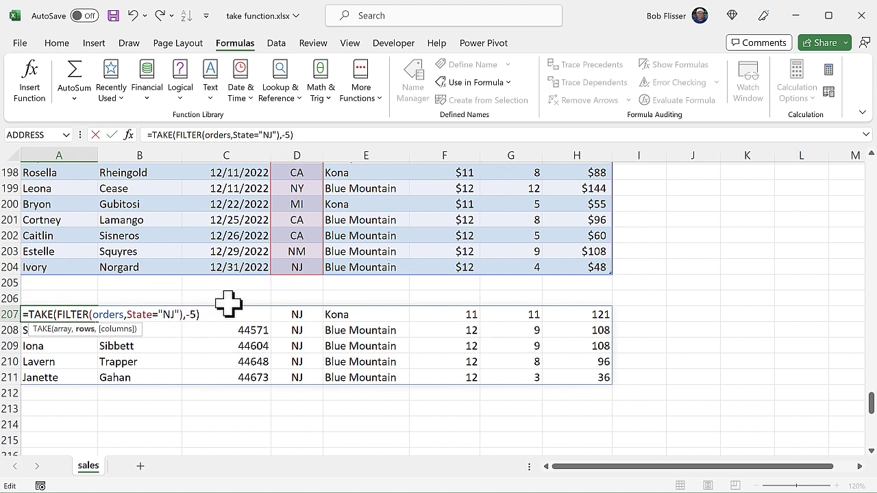
{"action": "key", "text": "Return"}
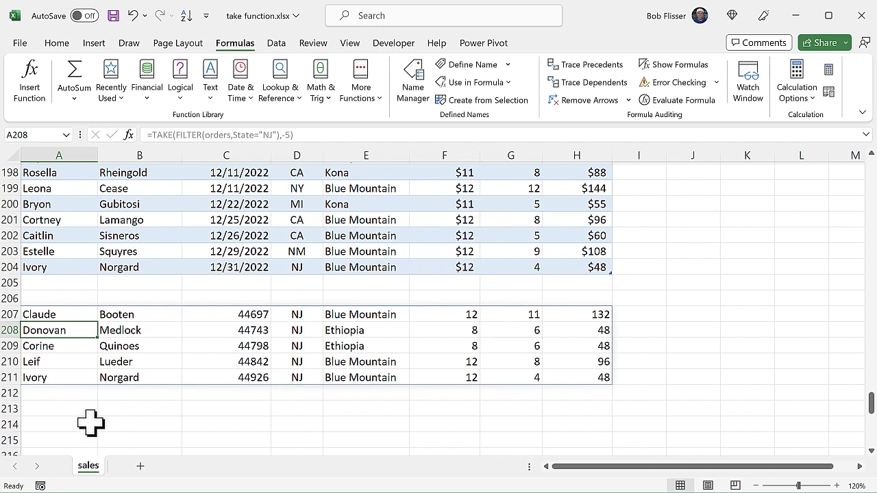
Replace the formula in A207 with =TAKE(FILTER(orders,Variety="sumatra"),,4) to return the first four columns of the Sumatra orders.
{"action": "left_click", "coordinate": [68, 314]}
{"action": "key", "text": "Delete"}
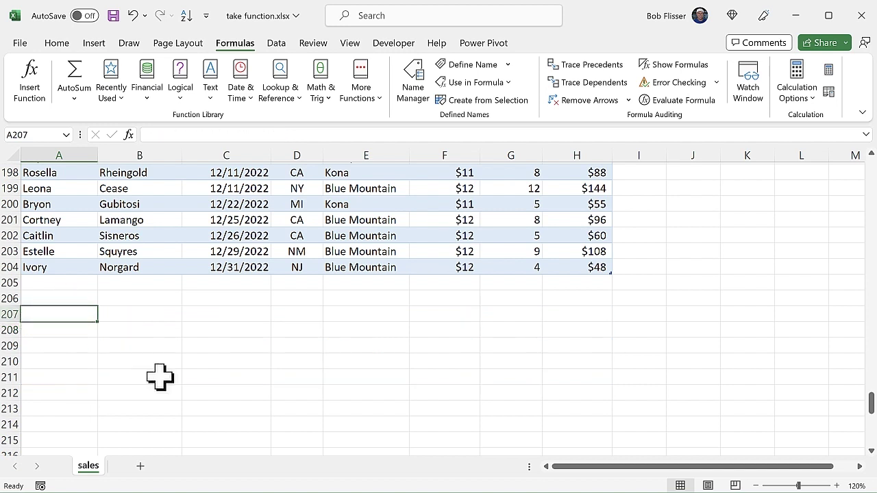
{"action": "type", "text": "=take"}
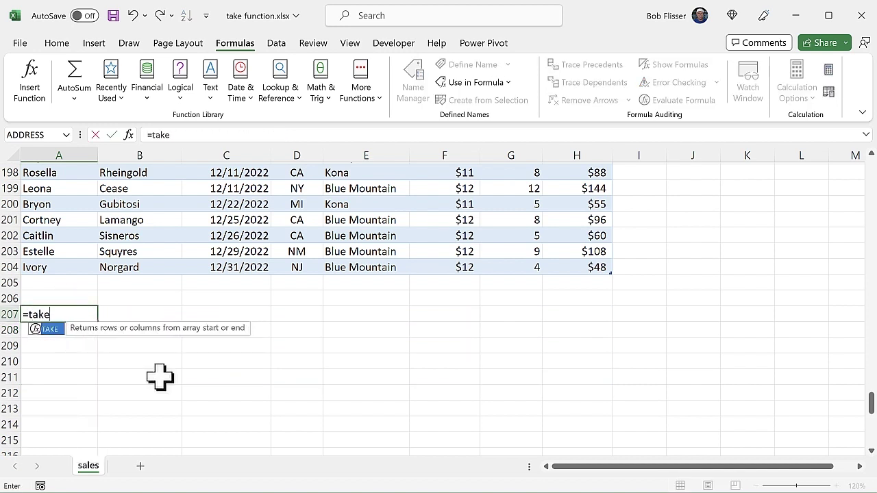
{"action": "type", "text": "("}
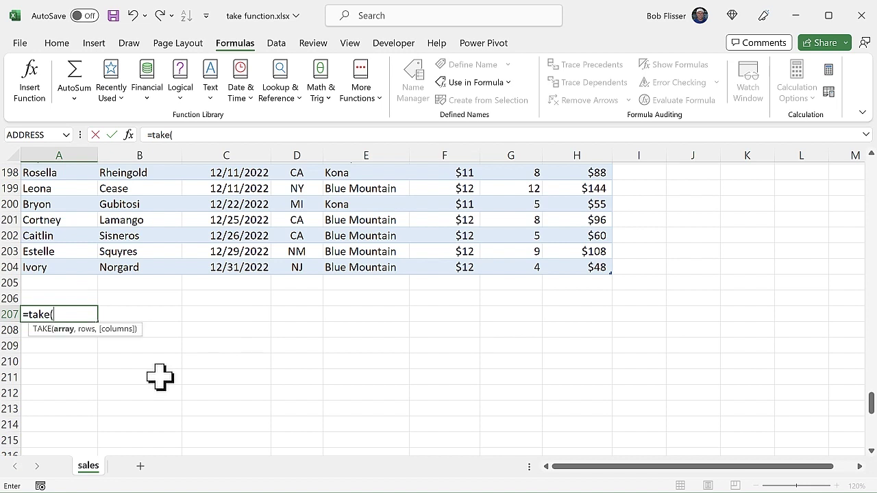
{"action": "type", "text": "fil"}
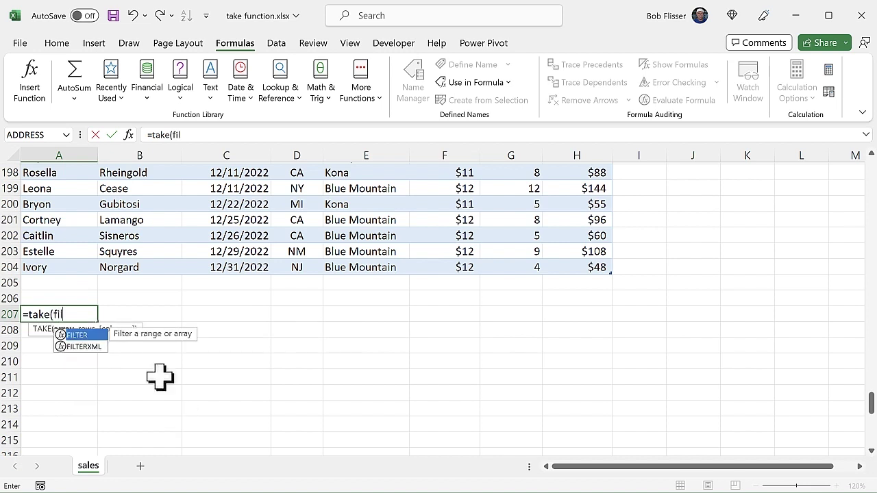
{"action": "key", "text": "Tab"}
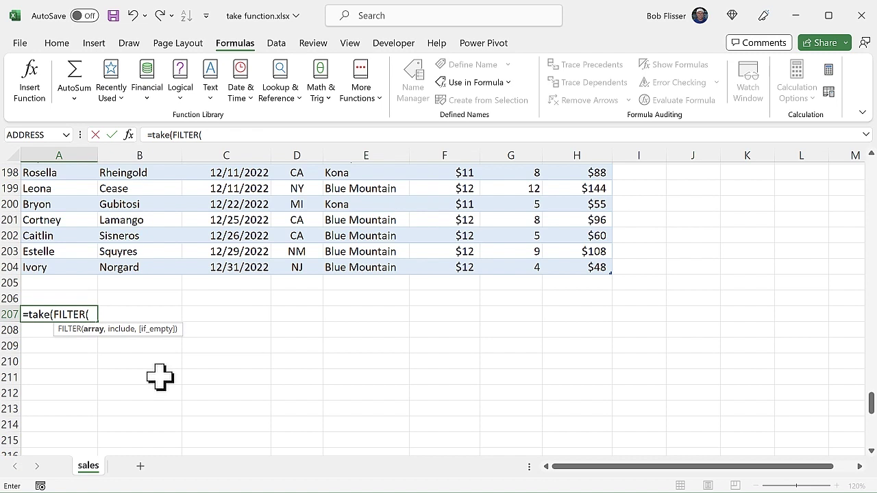
{"action": "type", "text": "ord"}
{"action": "key", "text": "Tab"}
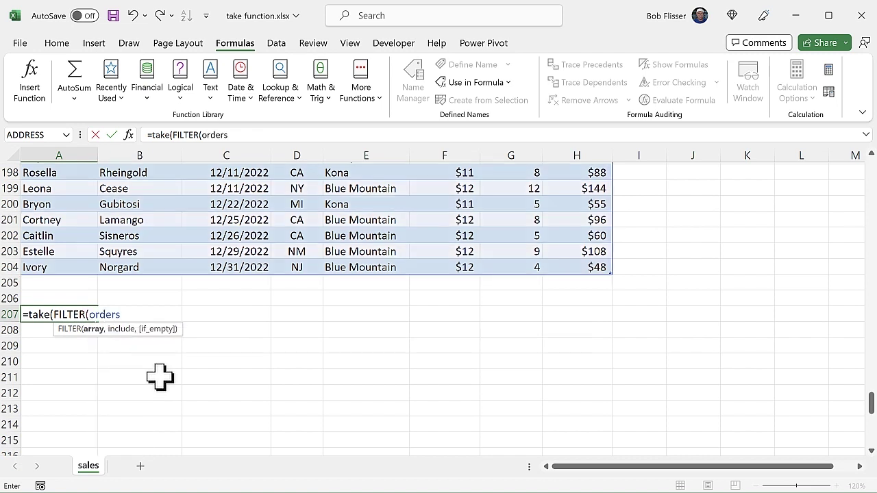
{"action": "type", "text": ","}
{"action": "left_click", "coordinate": [498, 83]}
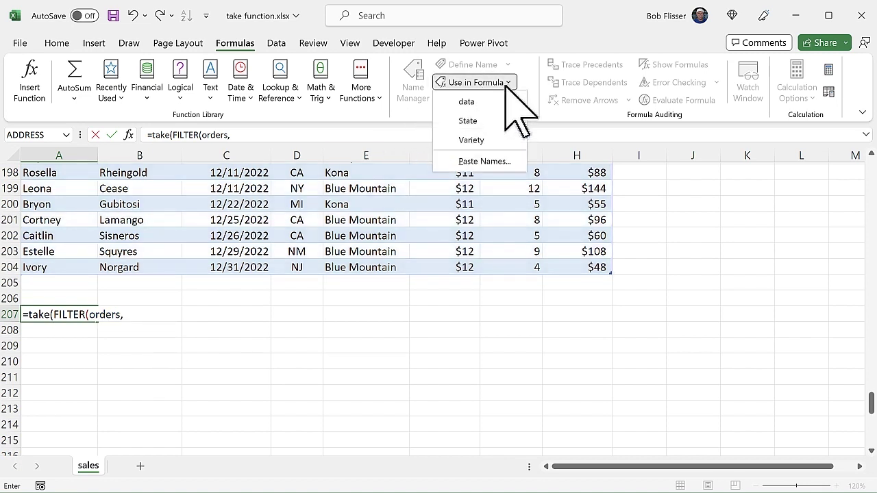
{"action": "left_click", "coordinate": [478, 139]}
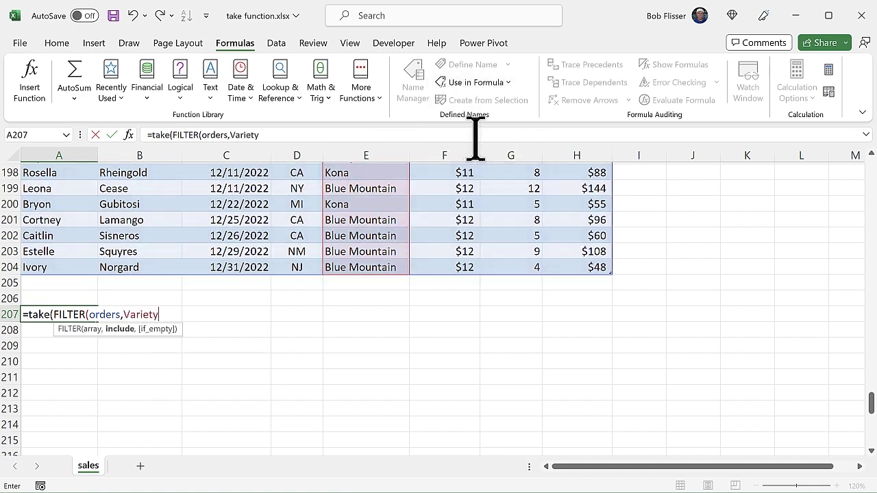
{"action": "type", "text": "=\"sumatra"}
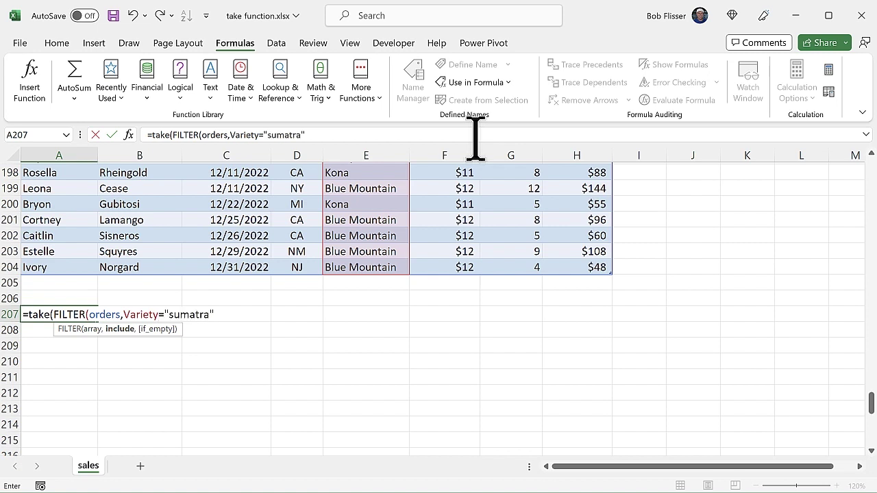
{"action": "type", "text": "),,4"}
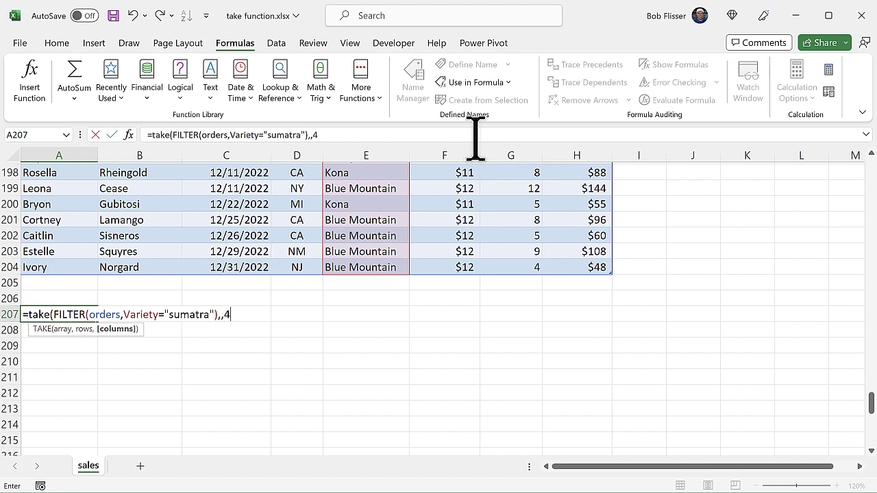
{"action": "type", "text": ")"}
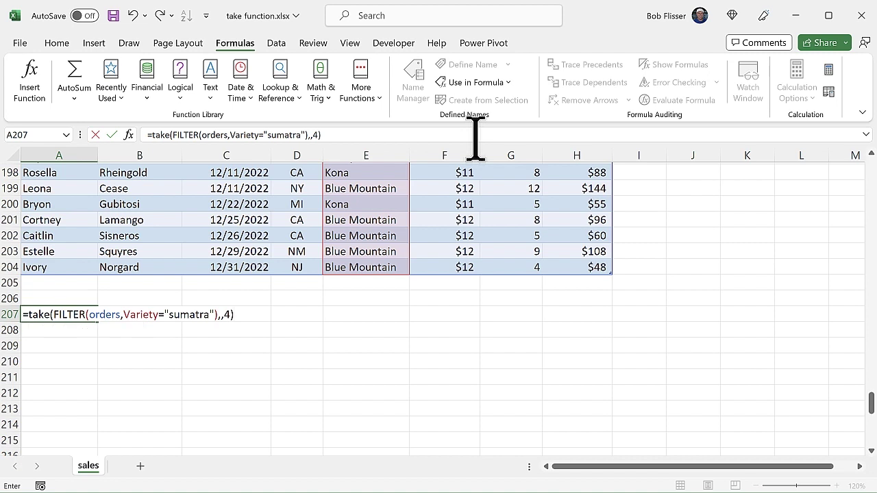
{"action": "key", "text": "Return"}
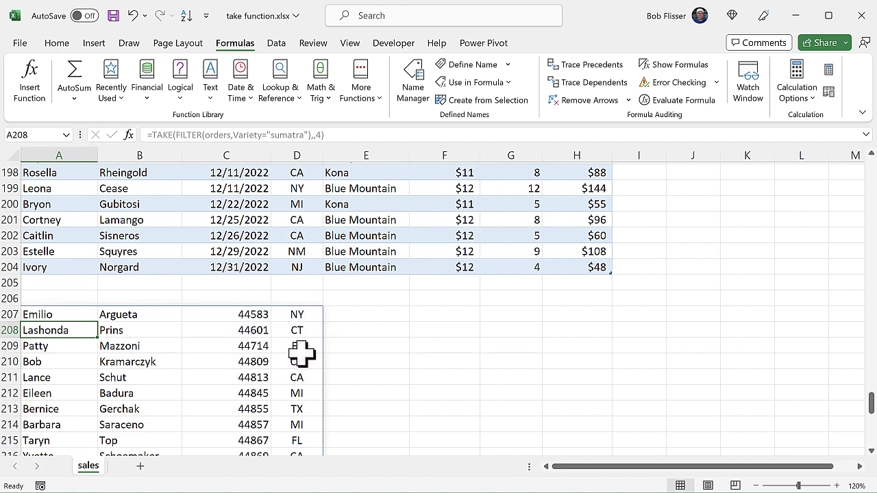
Format the order dates in C207:C217 of the Sumatra results as Short Date.
{"action": "left_click", "coordinate": [228, 314]}
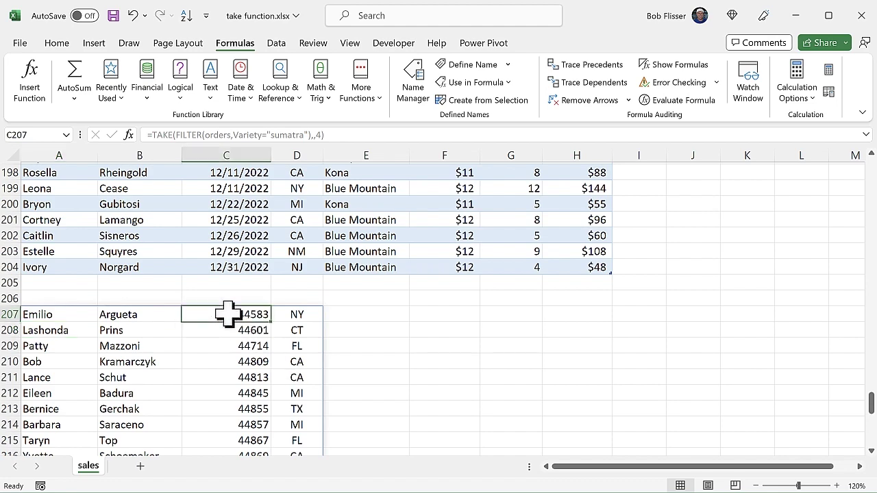
{"action": "scroll", "coordinate": [228, 313], "scroll_direction": "down", "scroll_amount": 1}
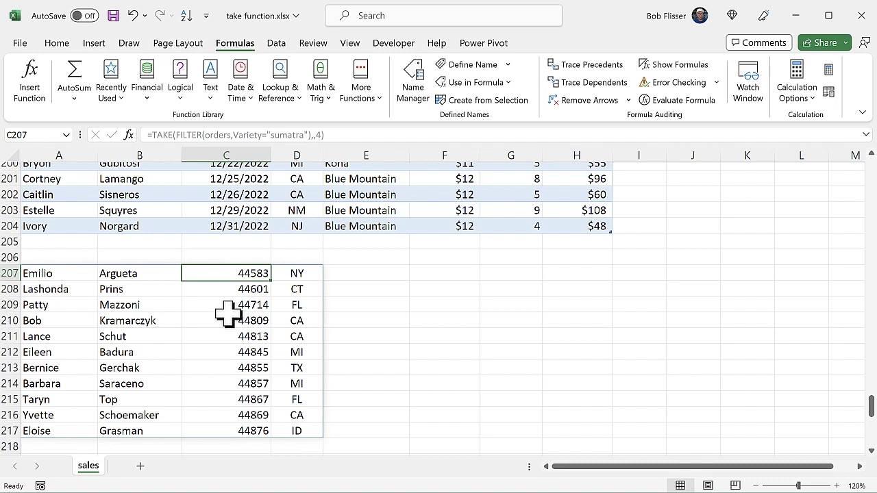
{"action": "key", "text": "ctrl+shift+Down"}
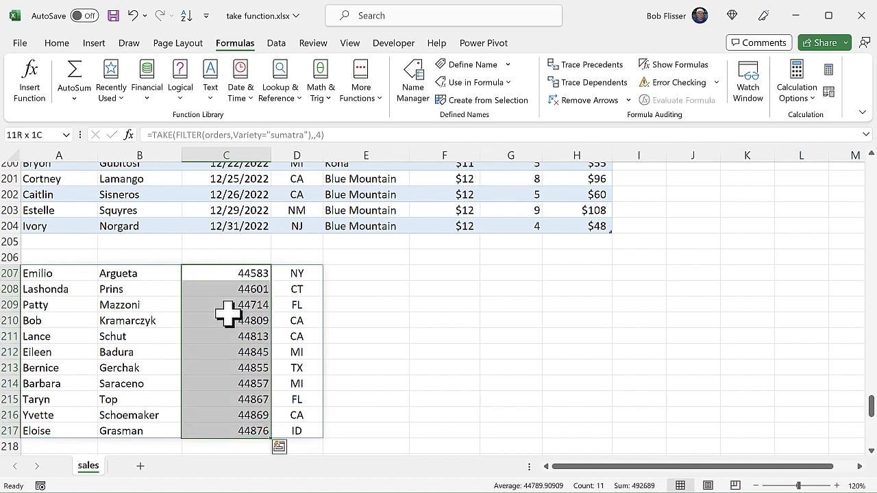
{"action": "left_click", "coordinate": [59, 43]}
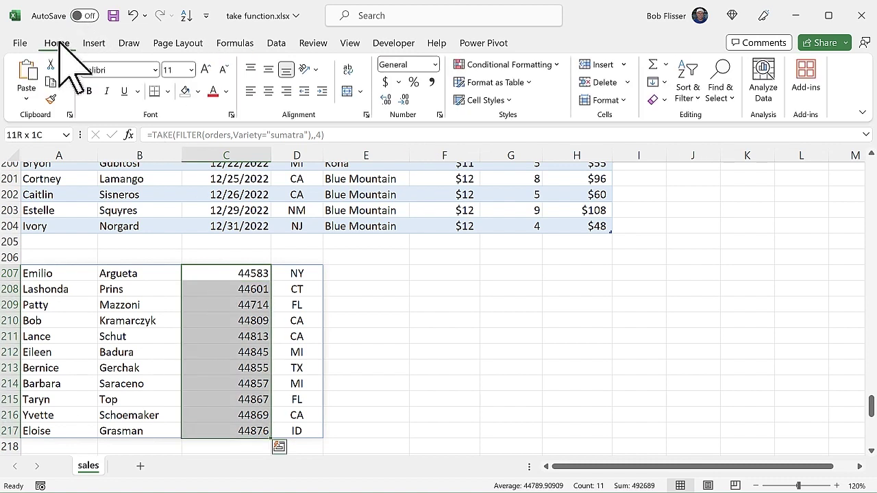
{"action": "left_click", "coordinate": [435, 65]}
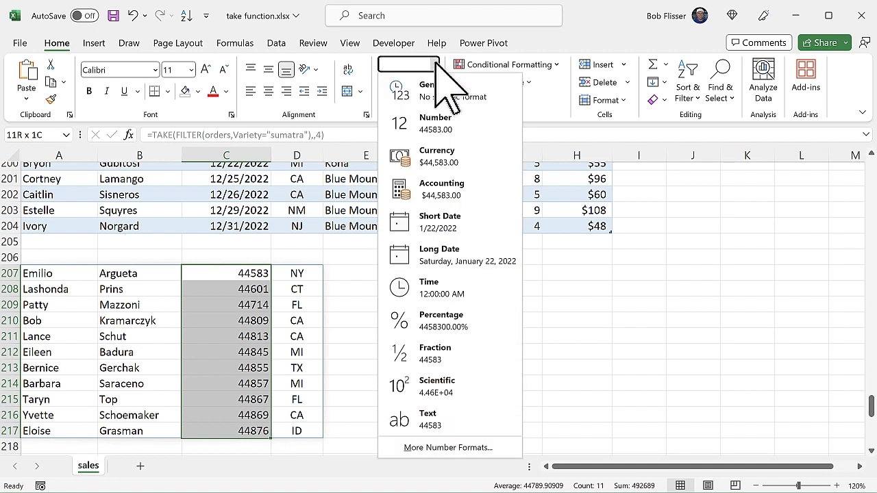
{"action": "left_click", "coordinate": [466, 218]}
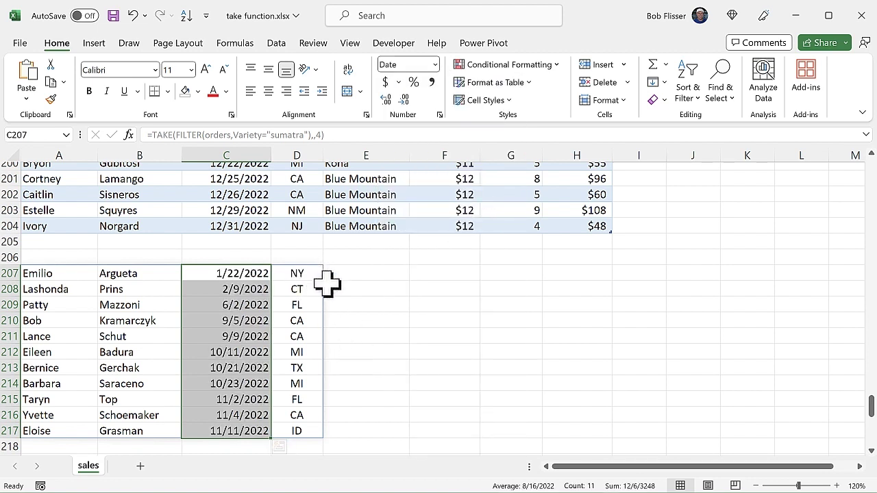
{"action": "left_click", "coordinate": [230, 275]}
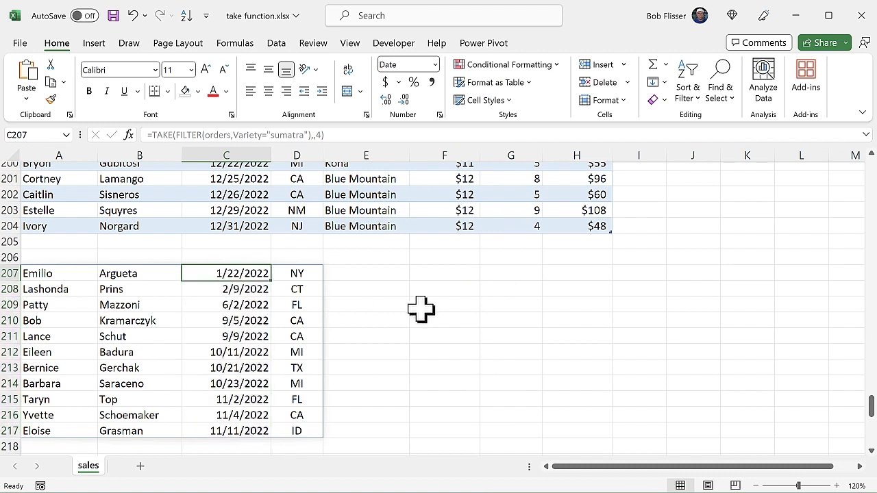
Change the columns argument of the TAKE formula in A207 to -4 so it returns the last four columns of the Sumatra orders.
{"action": "left_click", "coordinate": [69, 273]}
{"action": "double_click", "coordinate": [68, 273]}
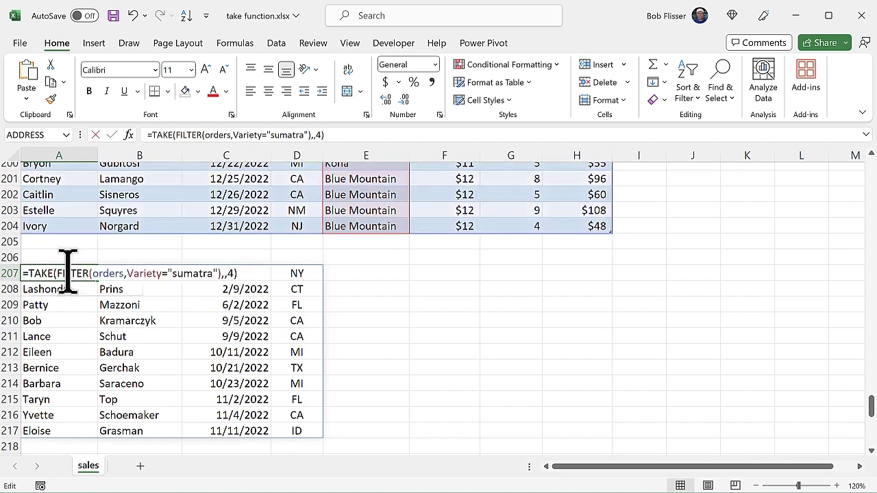
{"action": "left_click", "coordinate": [233, 274]}
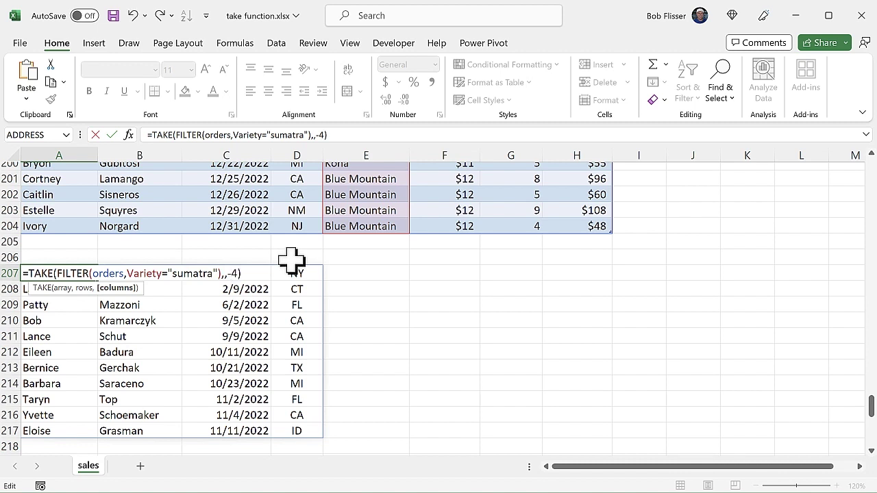
{"action": "key", "text": "Return"}
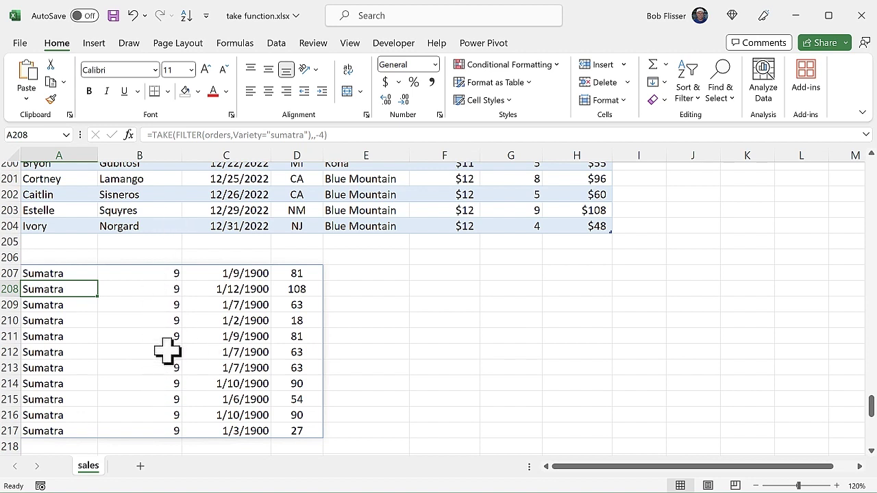
Set the number format of the quantity values in C207:C217 to General.
{"action": "left_click", "coordinate": [248, 280]}
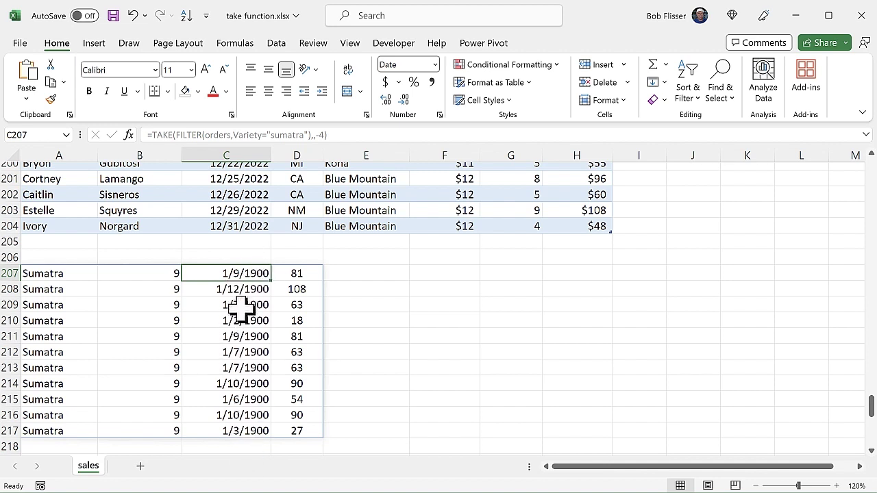
{"action": "left_click_drag", "start_coordinate": [251, 274], "coordinate": [245, 430]}
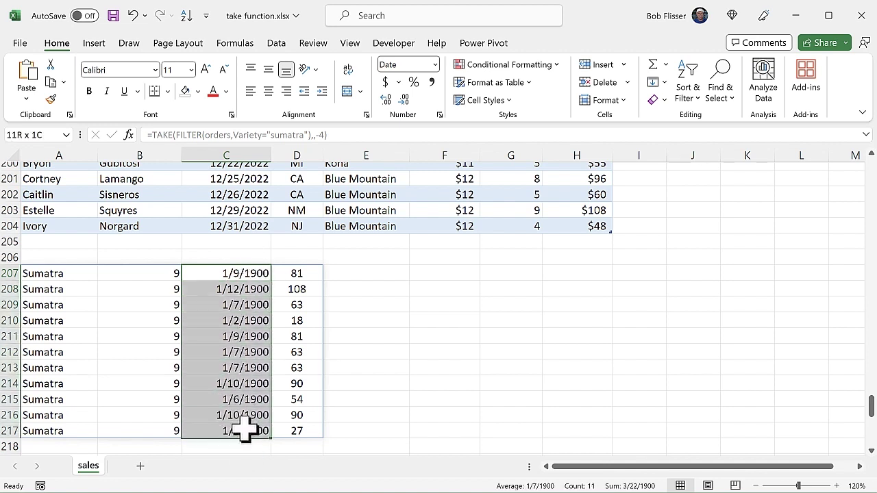
{"action": "left_click", "coordinate": [435, 64]}
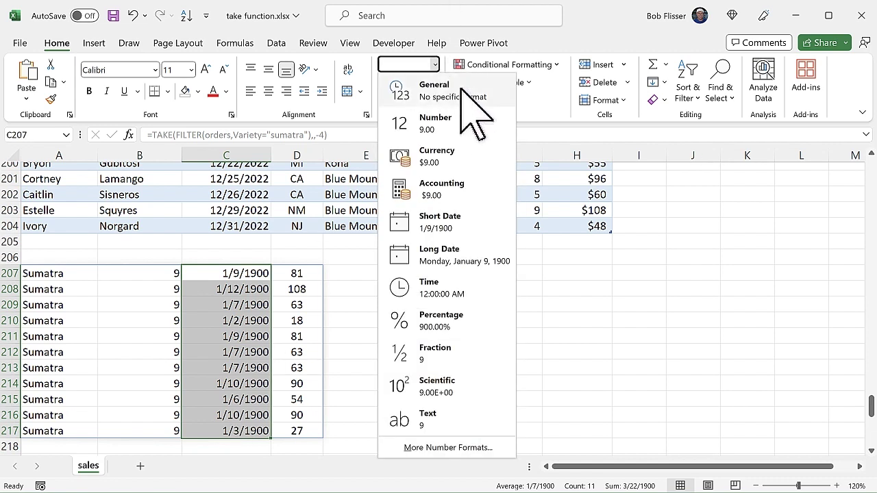
{"action": "left_click", "coordinate": [460, 90]}
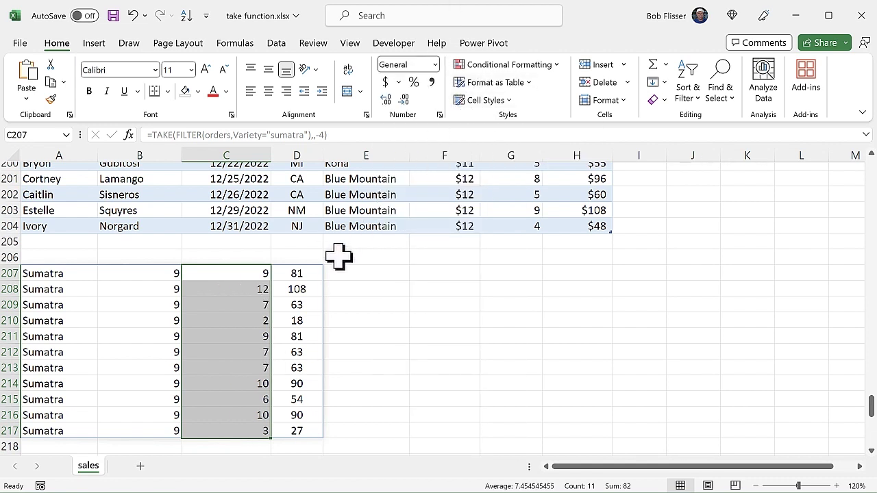
{"action": "left_click", "coordinate": [255, 309]}
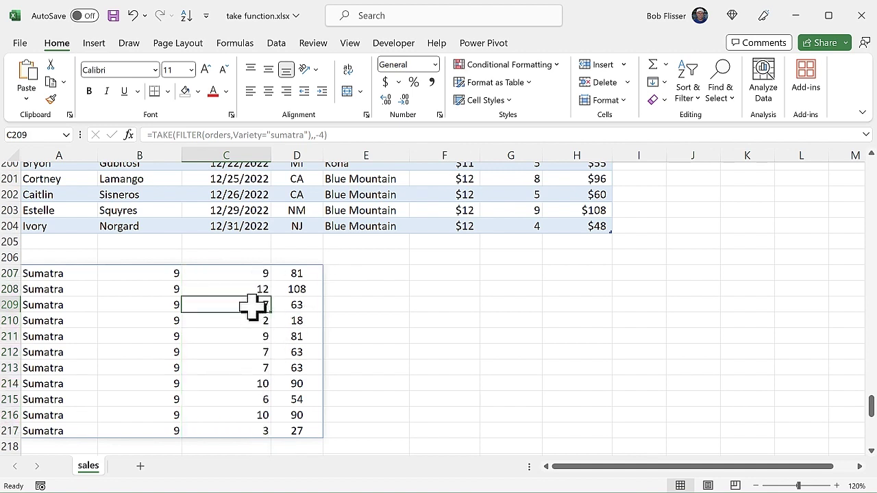